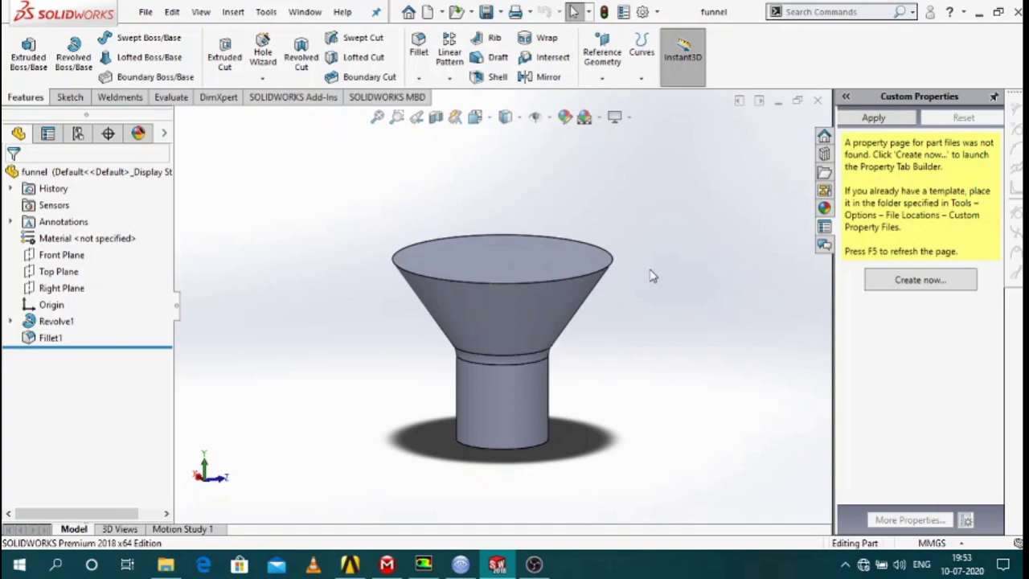
Zoom in and out on the revolved, filleted funnel part in SOLIDWORKS
scroll(647, 296, up, 2)
scroll(625, 305, down, 4)
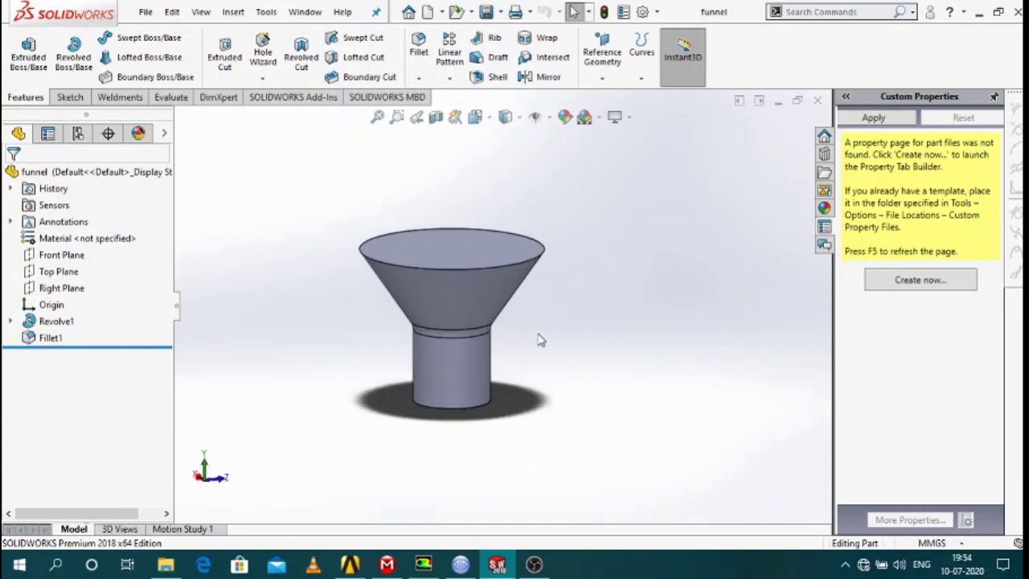
scroll(369, 309, up, 2)
scroll(379, 304, up, 1)
scroll(383, 306, down, 2)
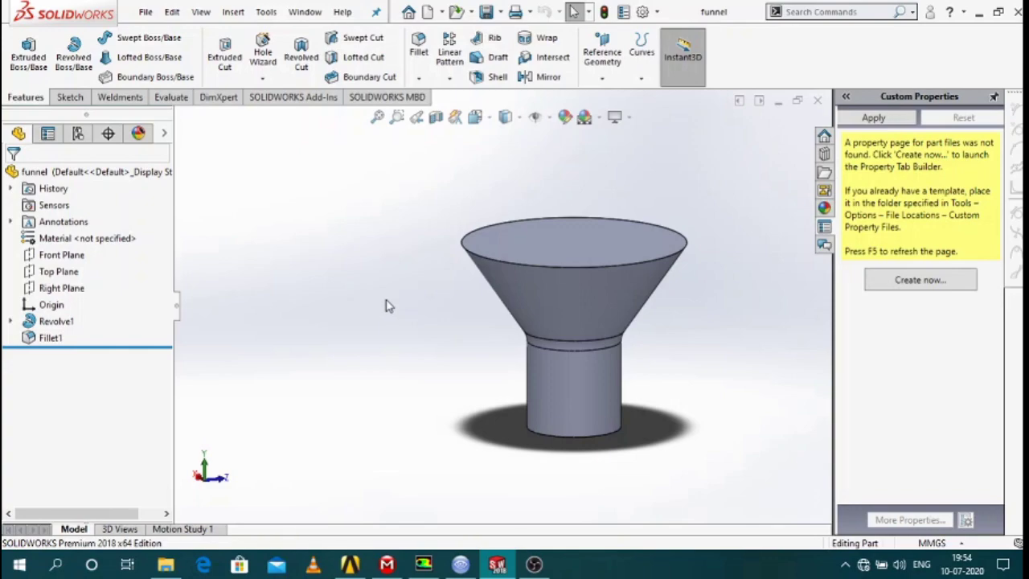
scroll(398, 308, up, 1)
scroll(653, 313, down, 2)
scroll(476, 319, up, 2)
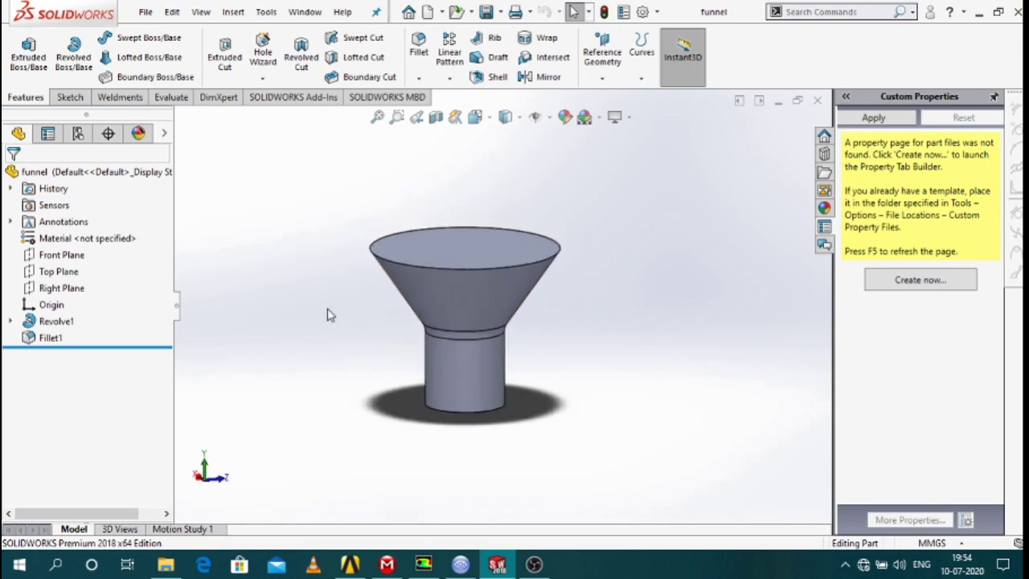
scroll(336, 300, down, 2)
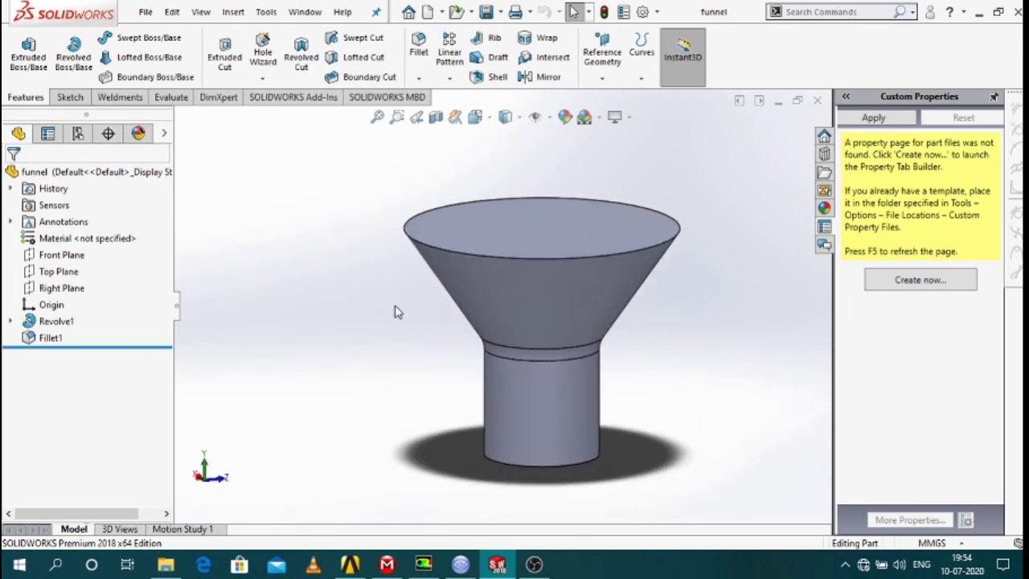
scroll(669, 295, up, 2)
scroll(664, 301, down, 2)
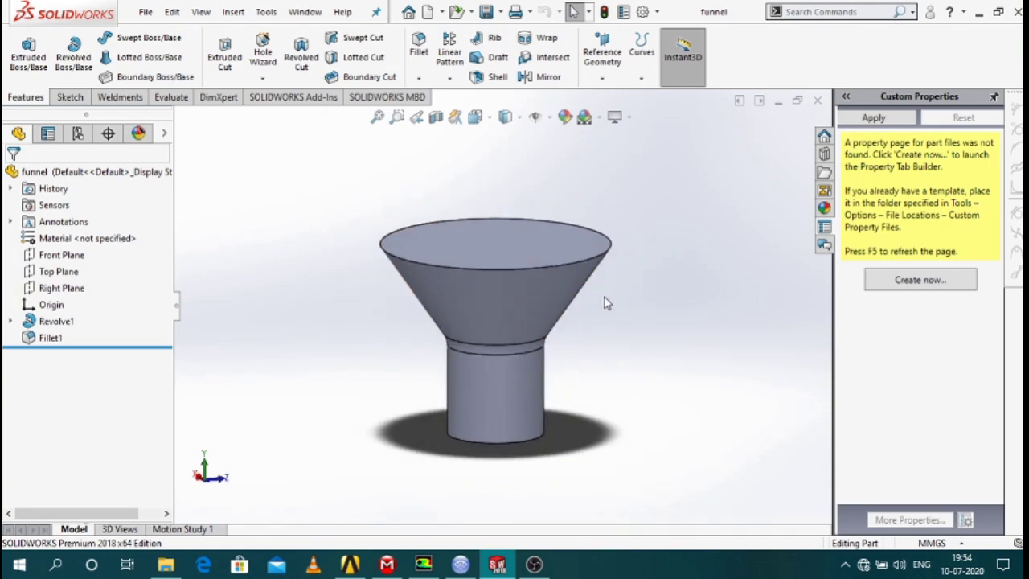
scroll(597, 304, down, 1)
Orbit the funnel to tilted views, zoom out, and switch to the funnel_transient Workbench project
mouse_move(598, 304)
middle_down()
mouse_move(551, 281)
mouse_move(490, 270)
middle_up()
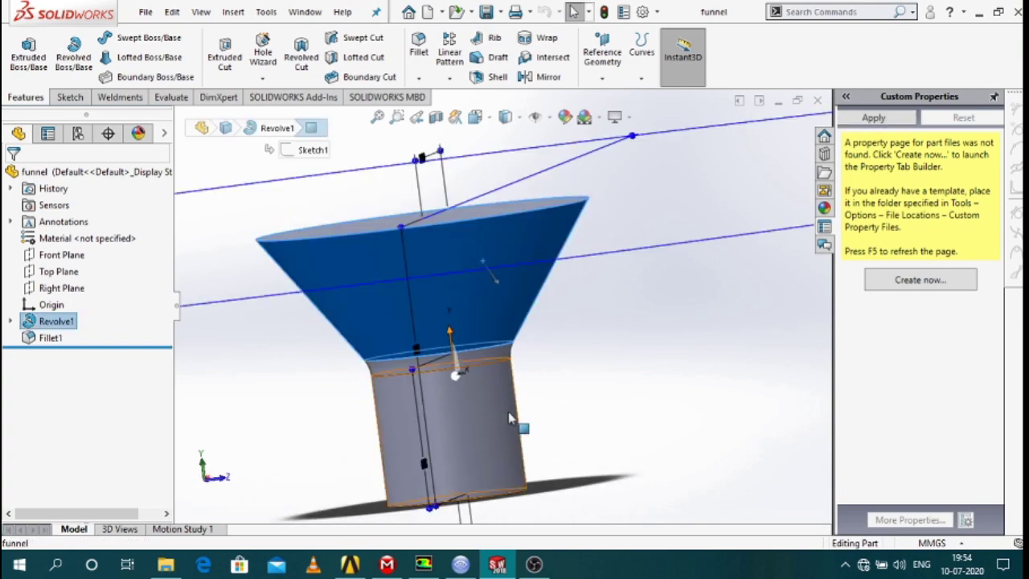
middle_drag(600, 378, 366, 241)
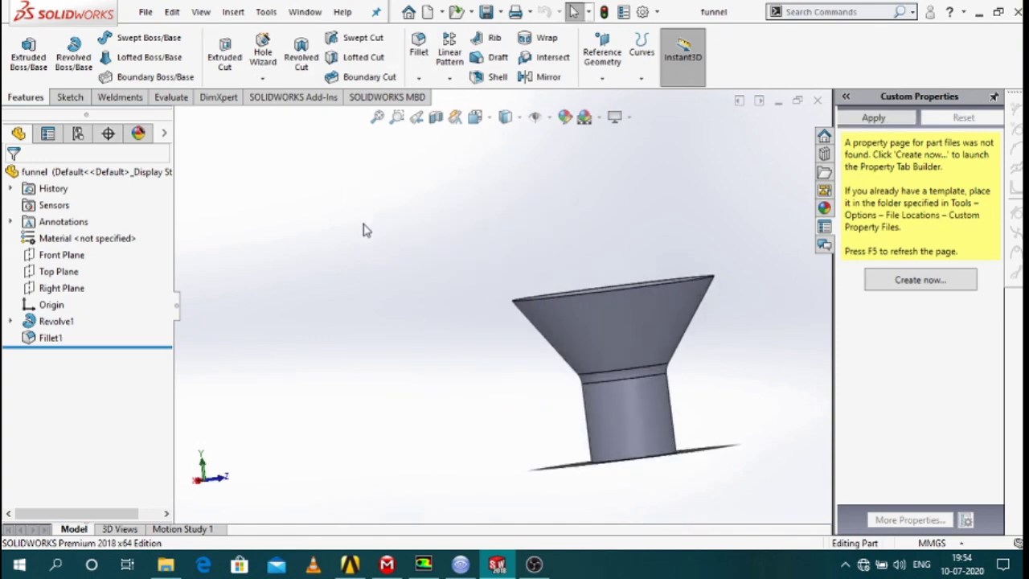
key(z)
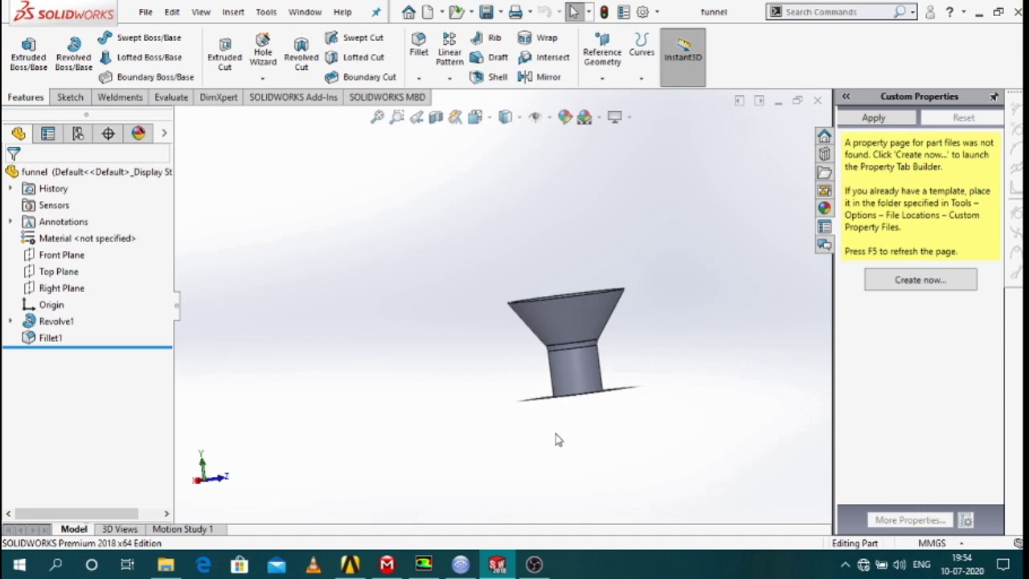
click(350, 564)
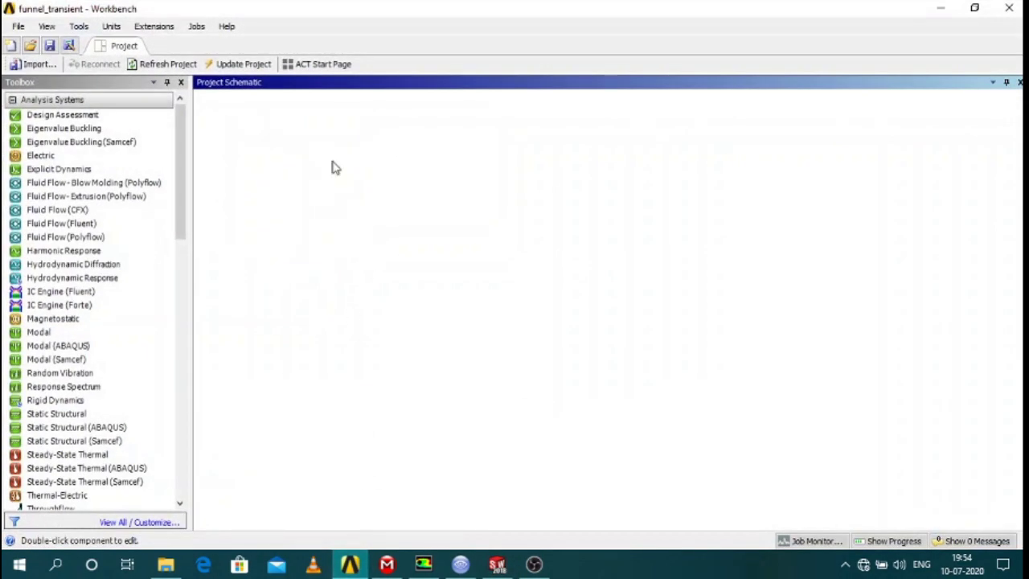
click(335, 166)
right_click(334, 165)
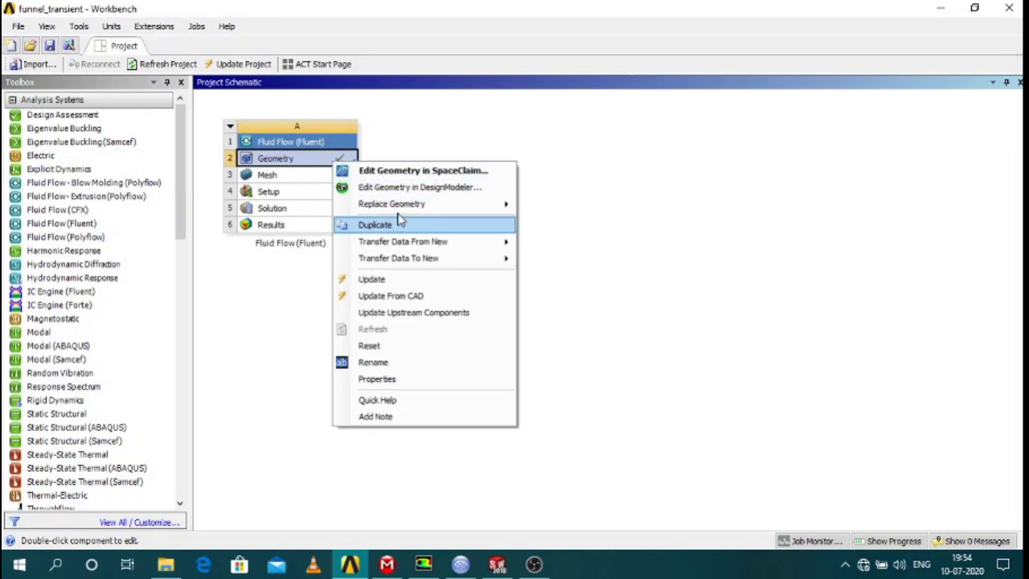
mouse_move(404, 212)
key(Escape)
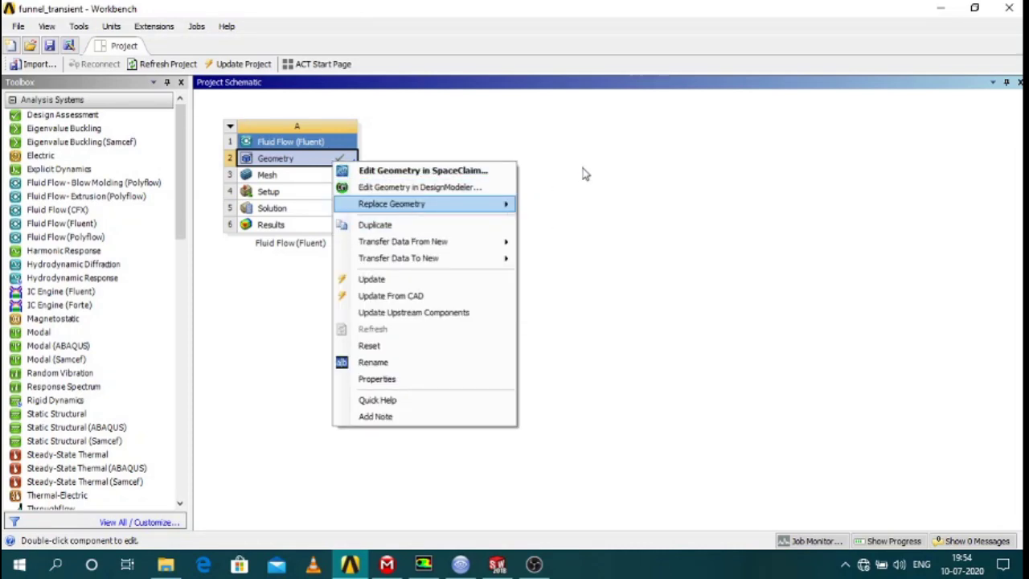
click(583, 172)
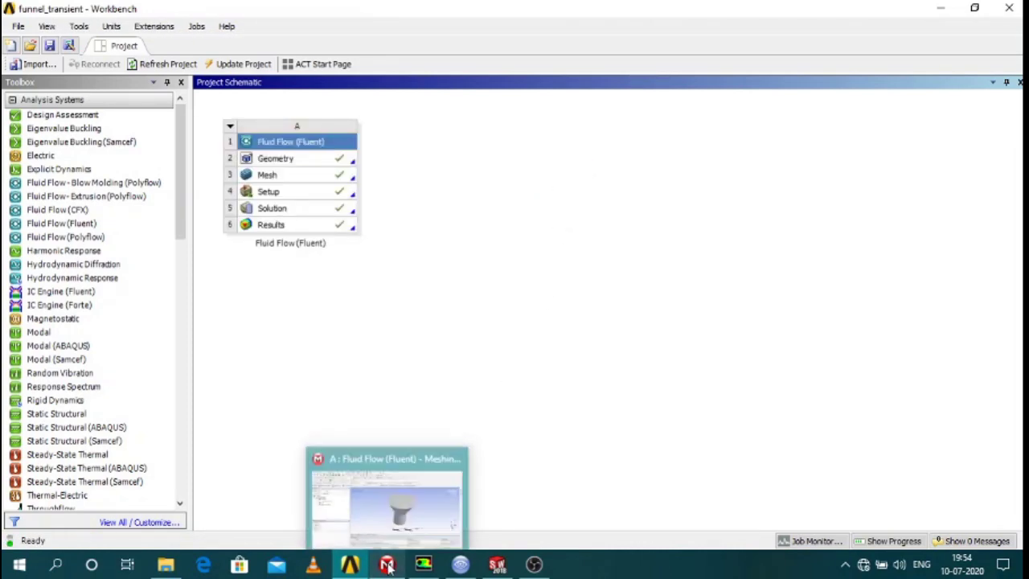
click(328, 175)
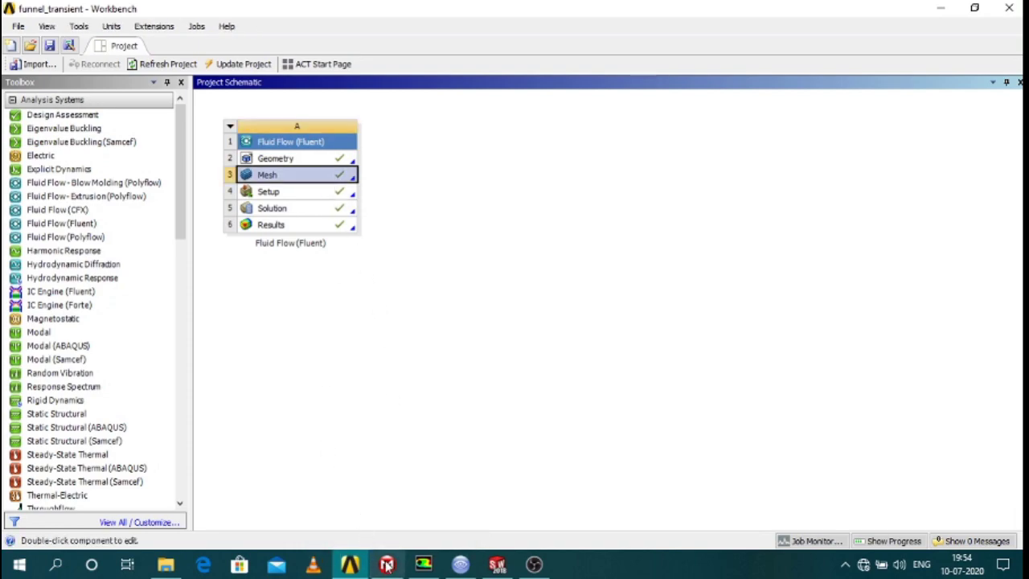
Review the funnel's Inflation control and display its generated mesh
scroll(615, 290, down, 2)
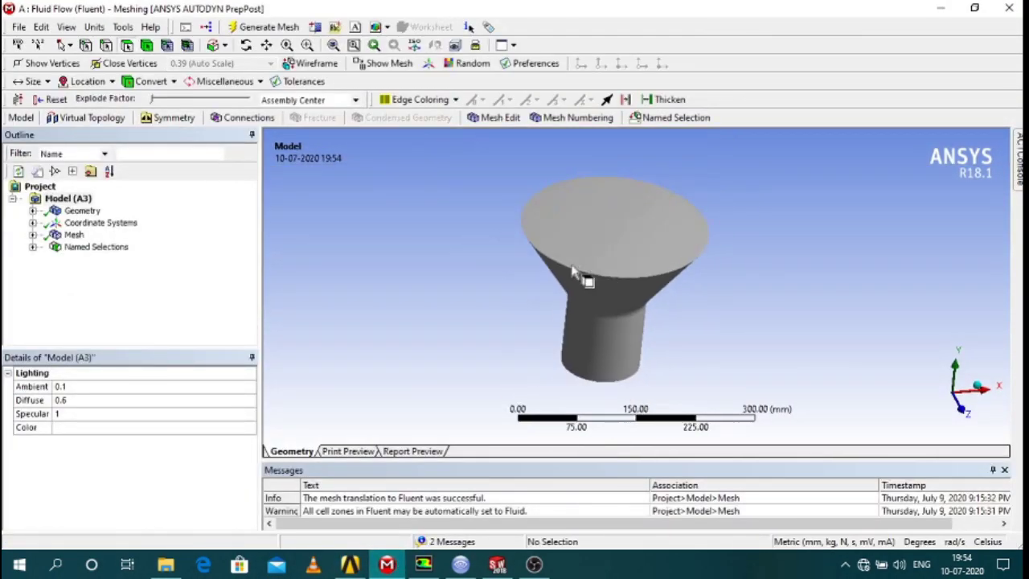
click(32, 234)
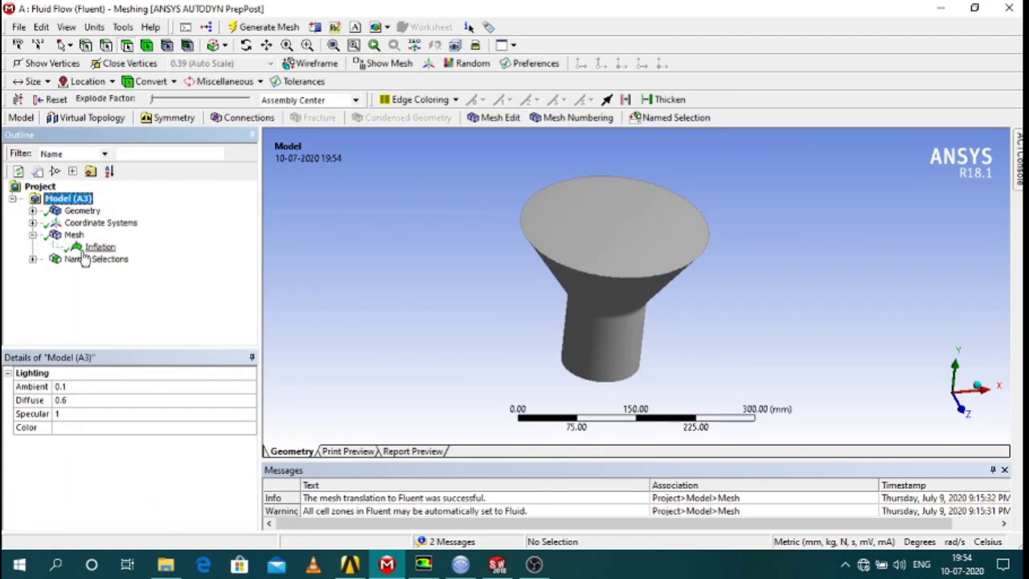
click(98, 246)
click(74, 235)
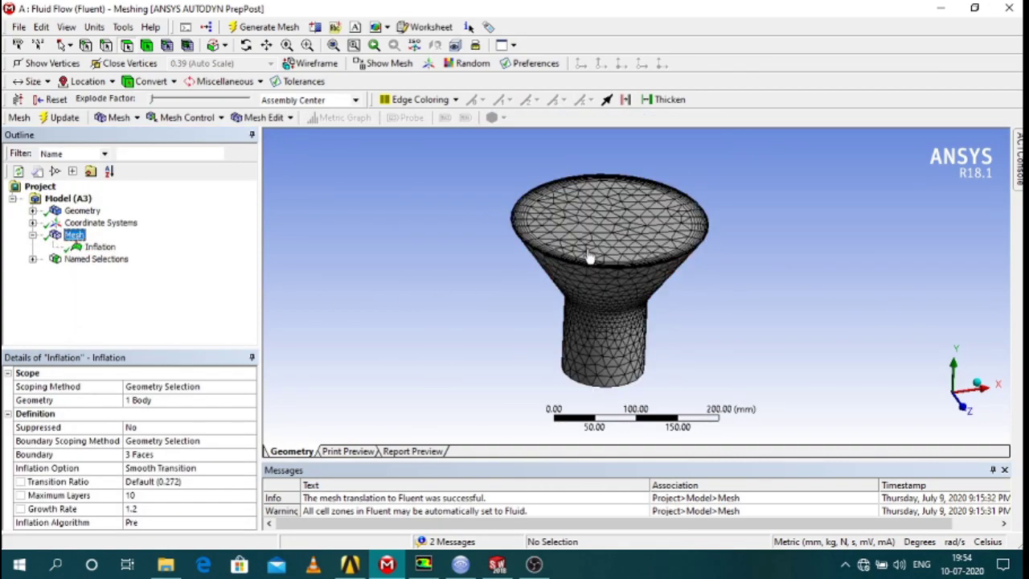
Zoom the mesh view and expand Named Selections to show open, outlet and walls
scroll(599, 299, up, 4)
scroll(599, 300, up, 2)
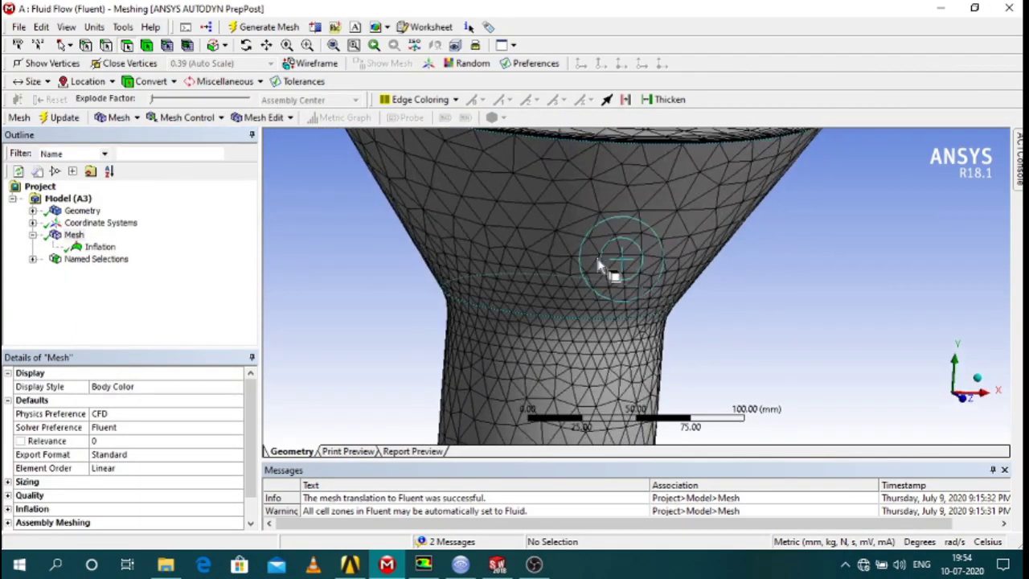
scroll(609, 271, down, 5)
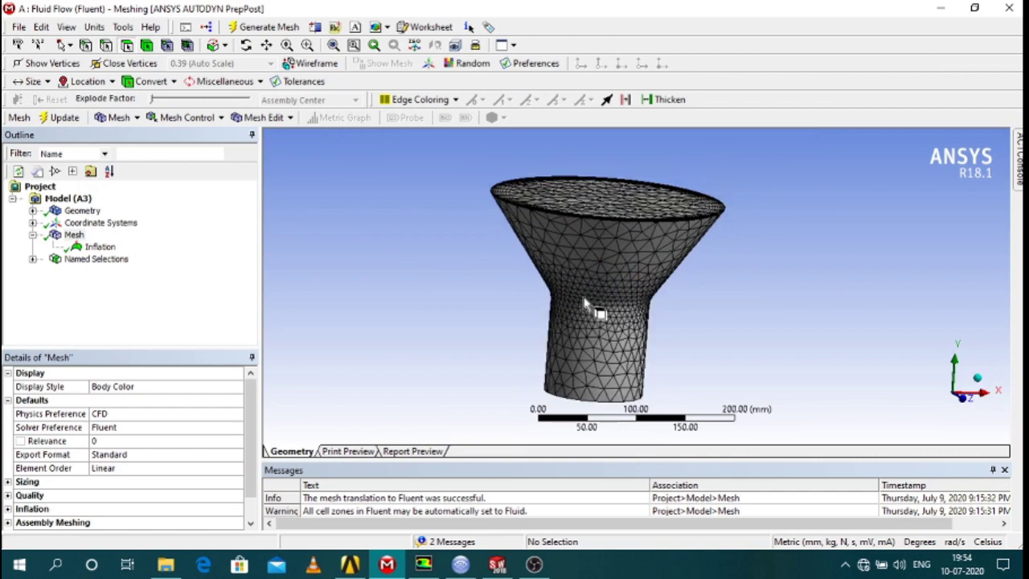
click(32, 259)
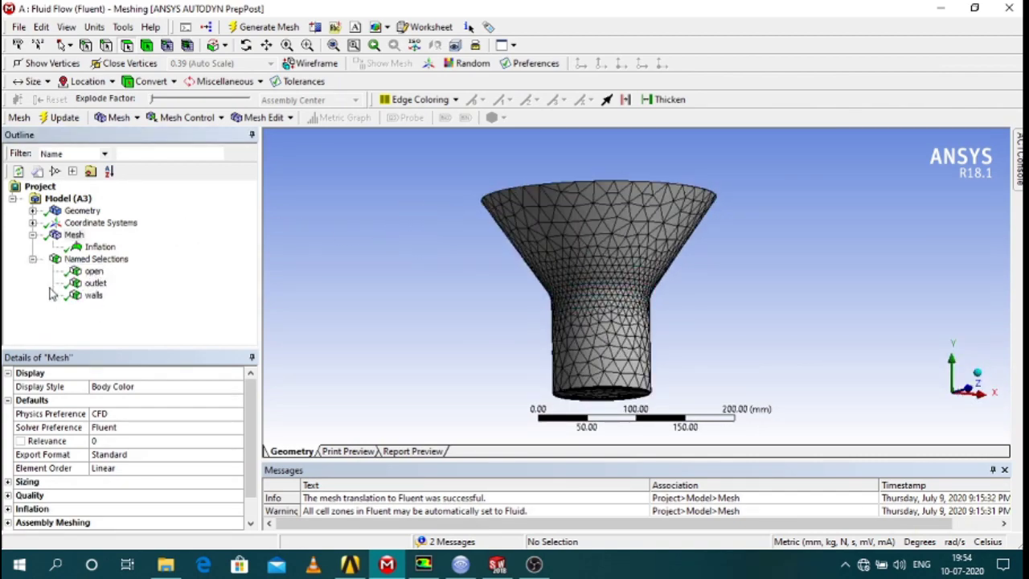
Select the funnel's conical and cylindrical faces, check their options, then clear the selection
click(96, 259)
click(584, 267)
ctrl+click(608, 329)
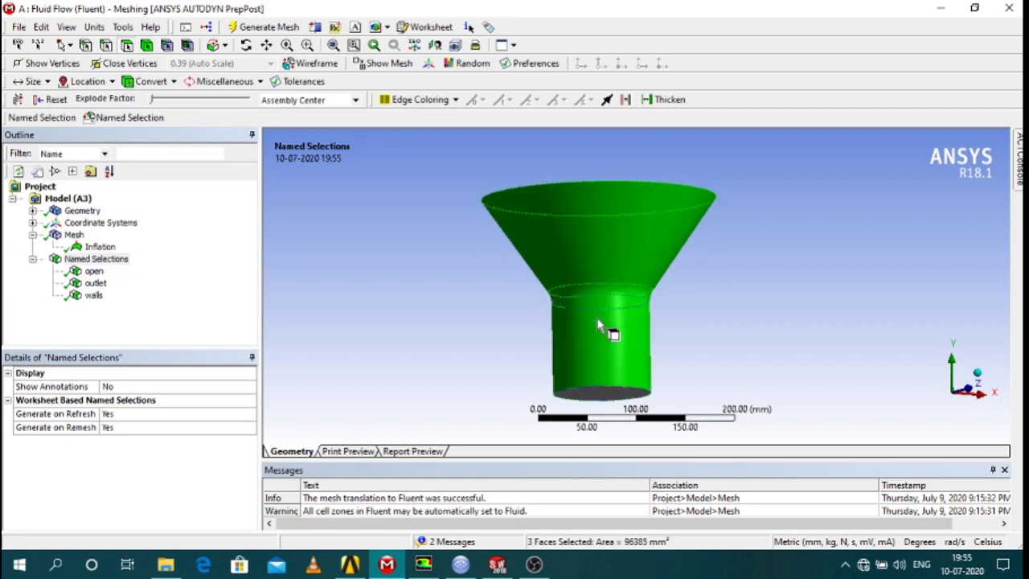
right_click(601, 228)
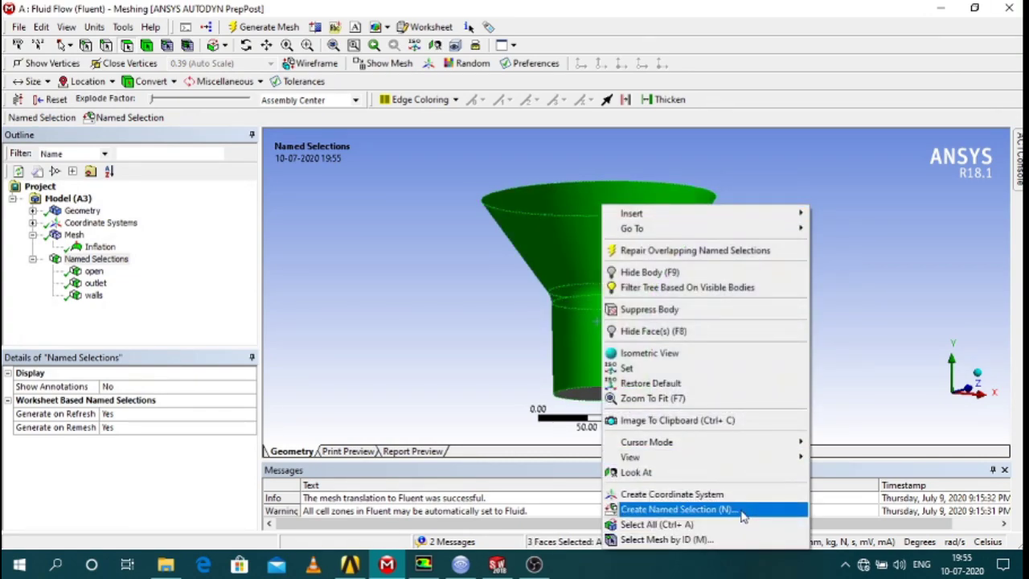
click(388, 258)
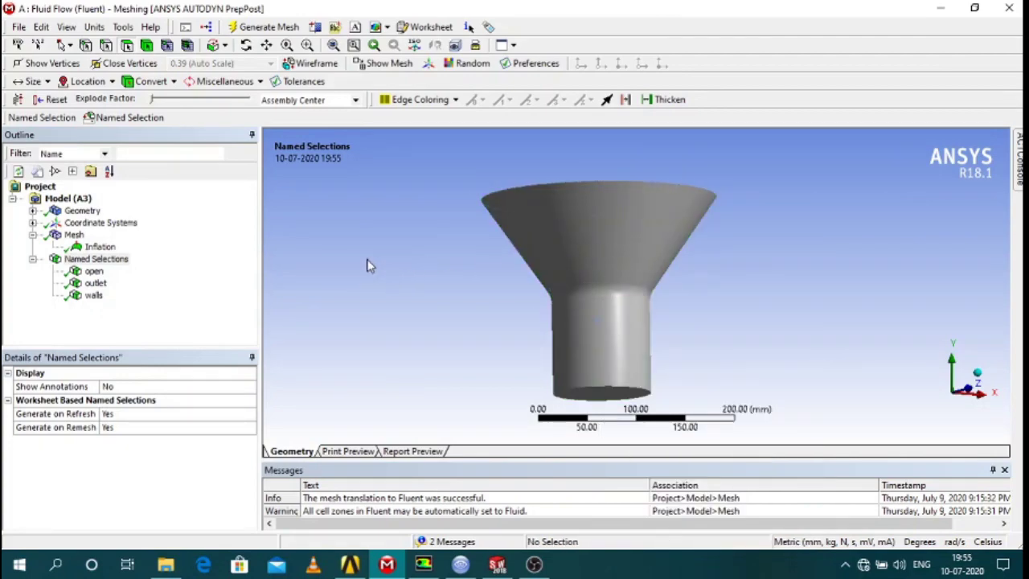
Highlight the open, outlet and walls faces in turn, rotating the funnel to see each
click(94, 271)
middle_drag(708, 244, 329, 347)
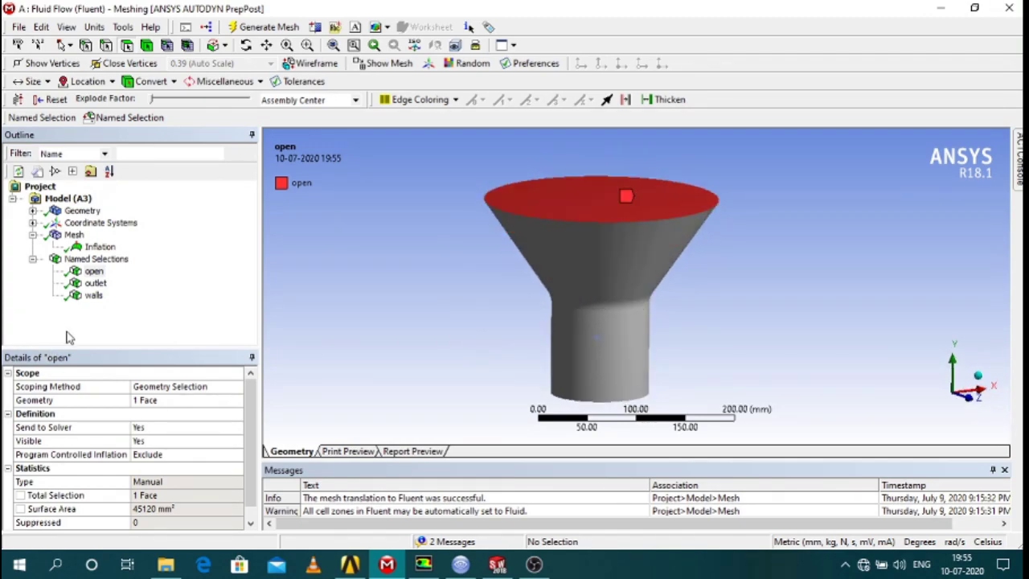
click(95, 283)
mouse_move(574, 317)
middle_down()
mouse_move(581, 246)
mouse_move(585, 307)
middle_up()
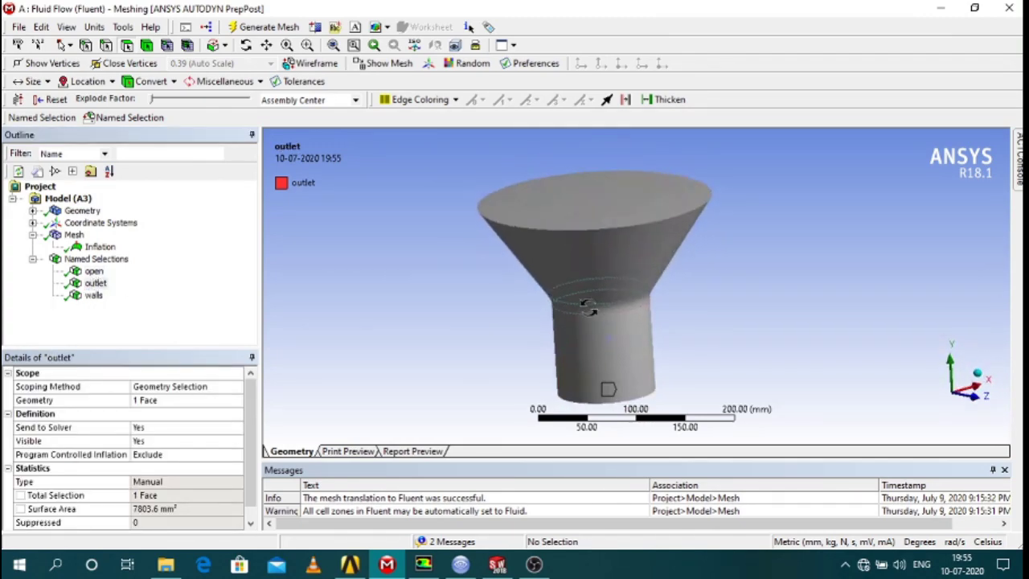
click(94, 295)
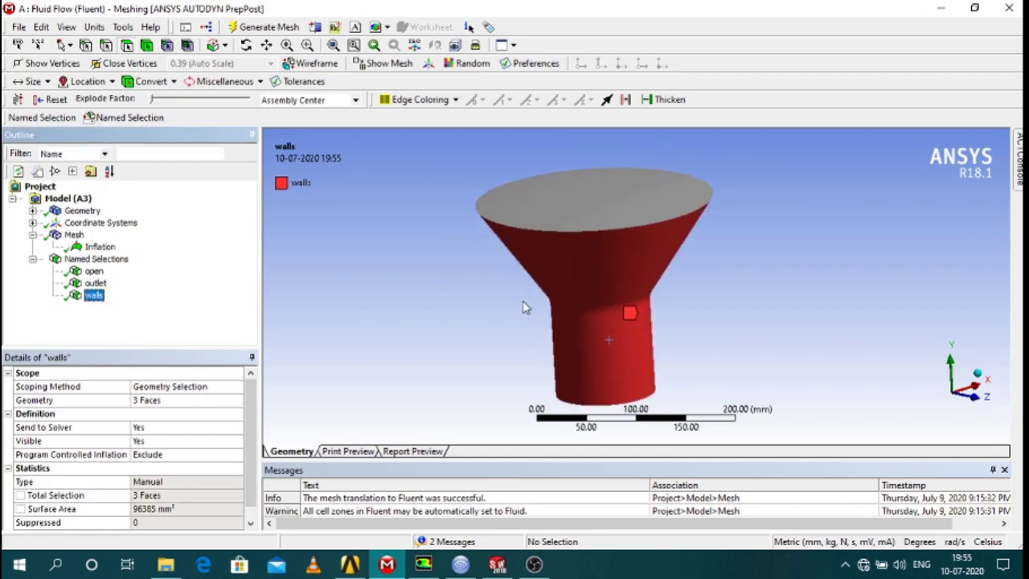
middle_drag(523, 307, 688, 257)
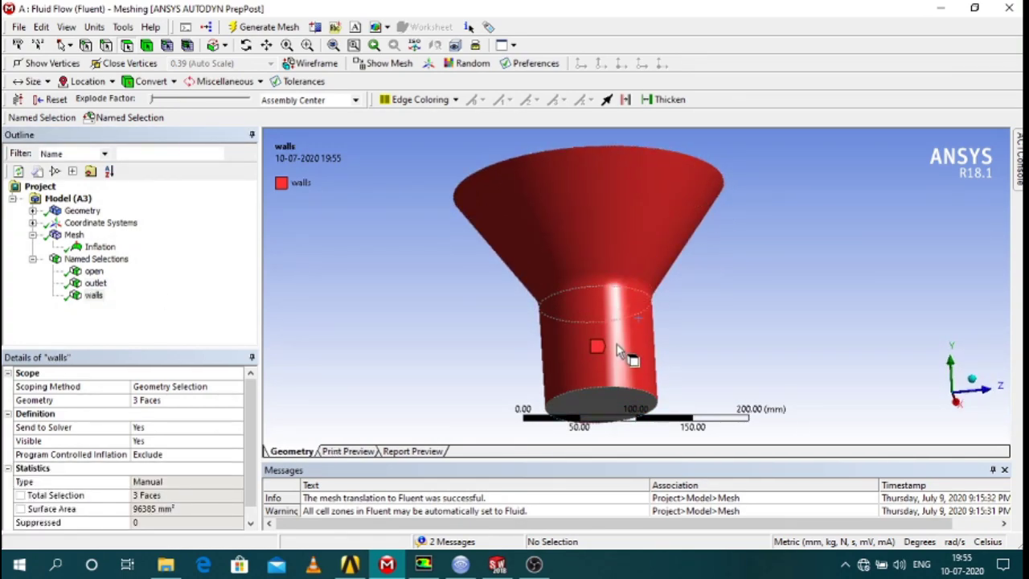
middle_drag(483, 347, 474, 316)
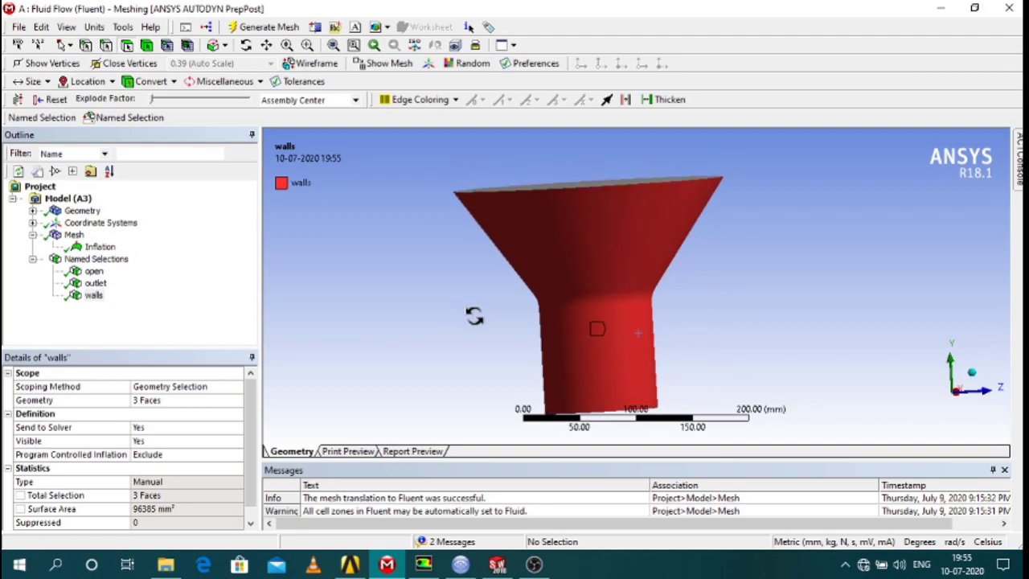
In Fluent, check General settings, then show Models with Volume of Fluid and standard k-epsilon active
click(423, 564)
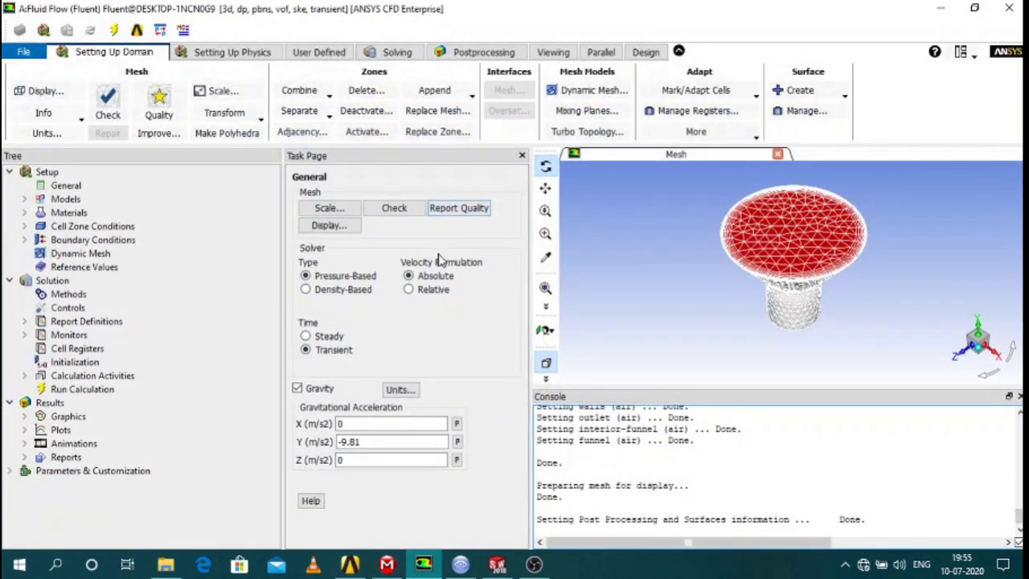
click(207, 186)
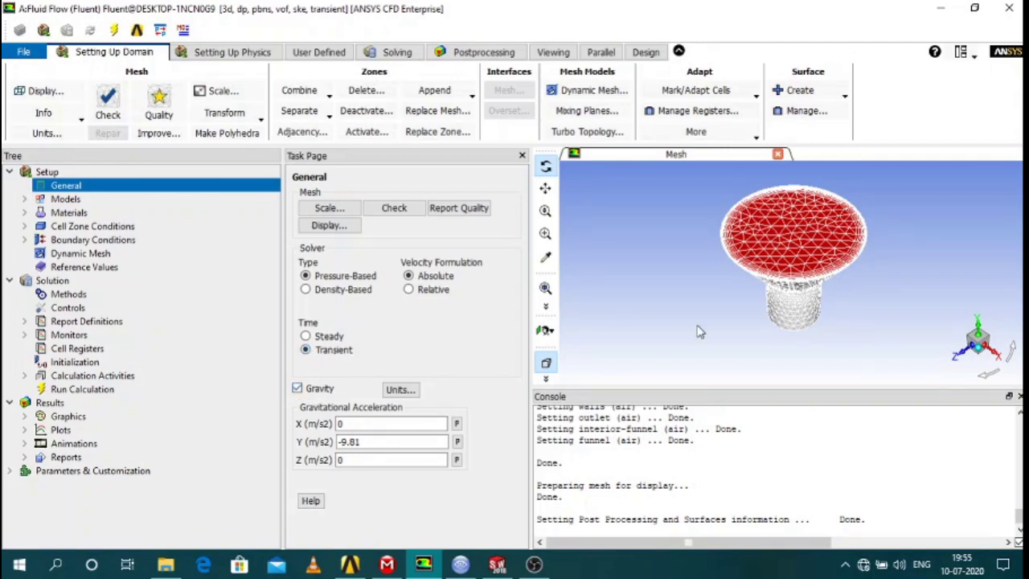
scroll(858, 281, up, 5)
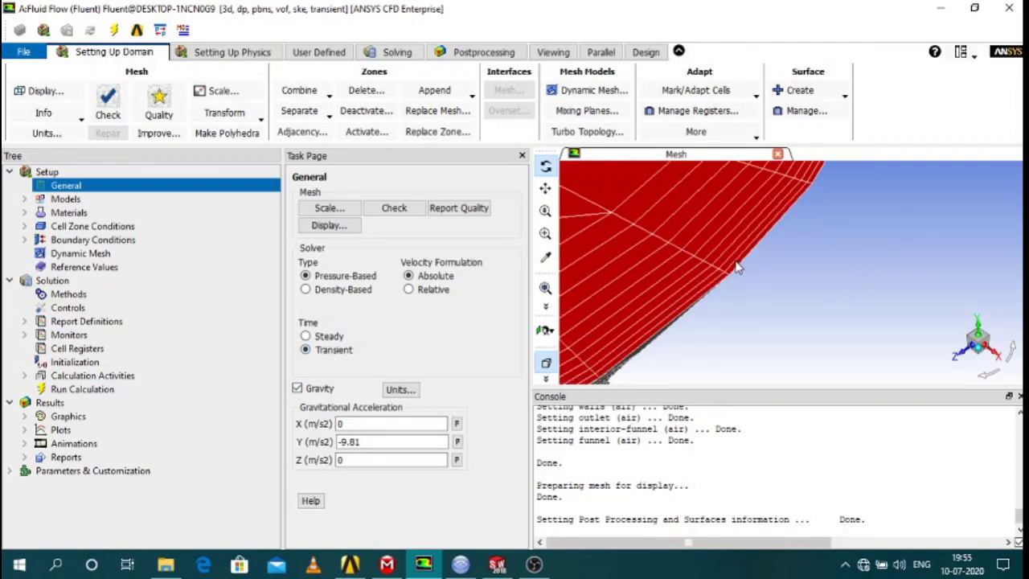
scroll(859, 281, down, 3)
double_click(66, 198)
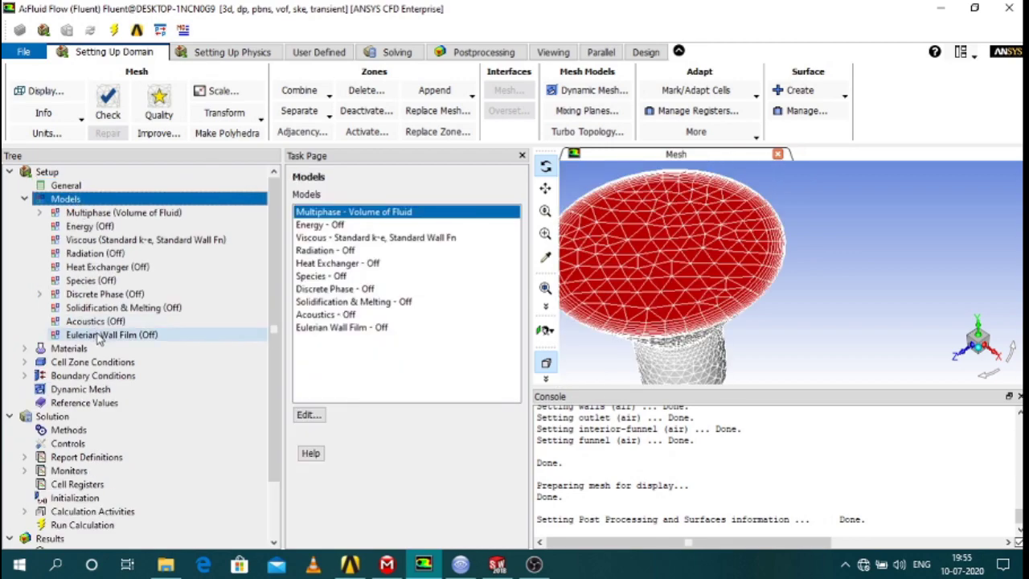
Open the water-liquid material's properties in the material editor
double_click(71, 348)
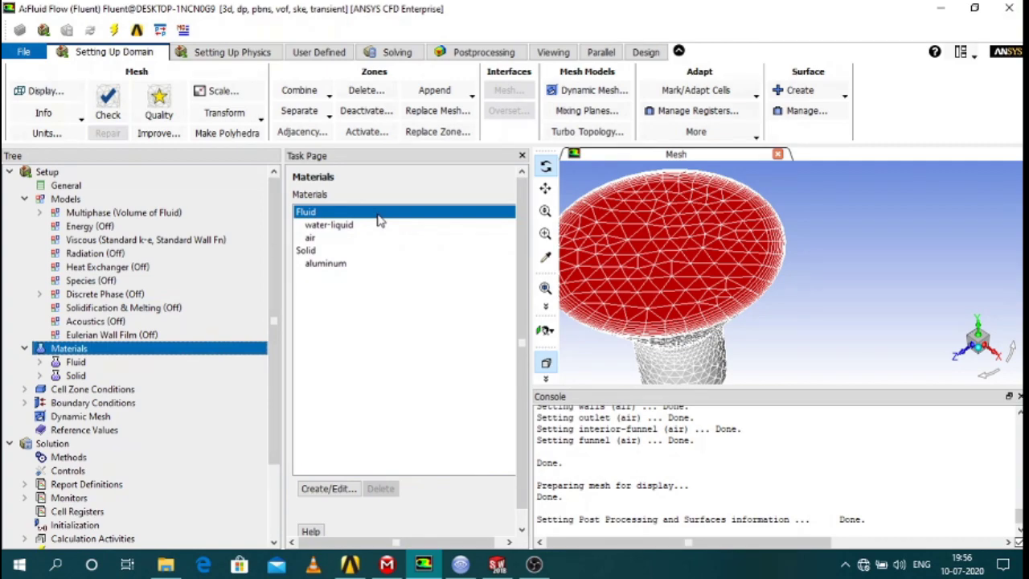
click(379, 226)
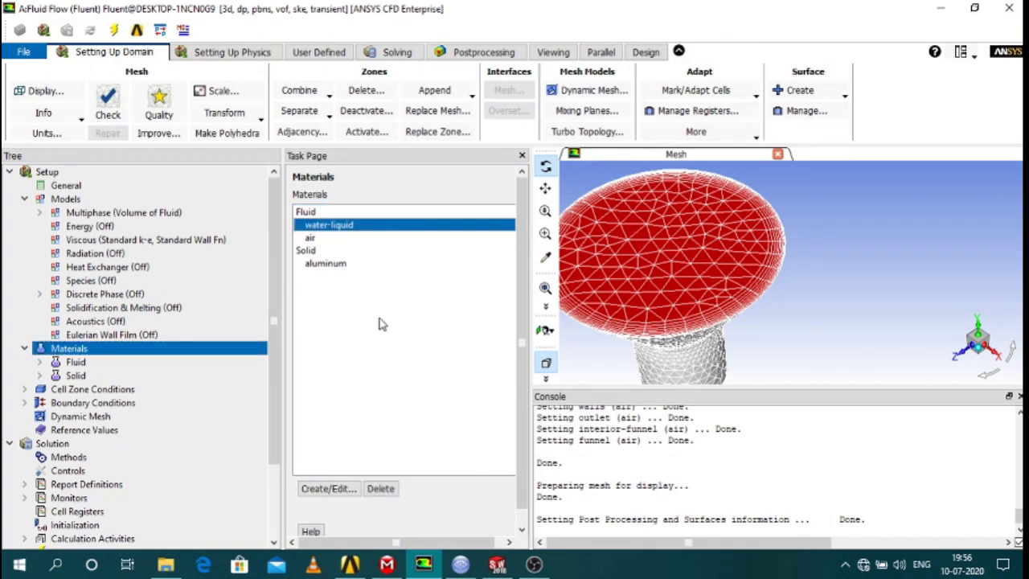
click(326, 488)
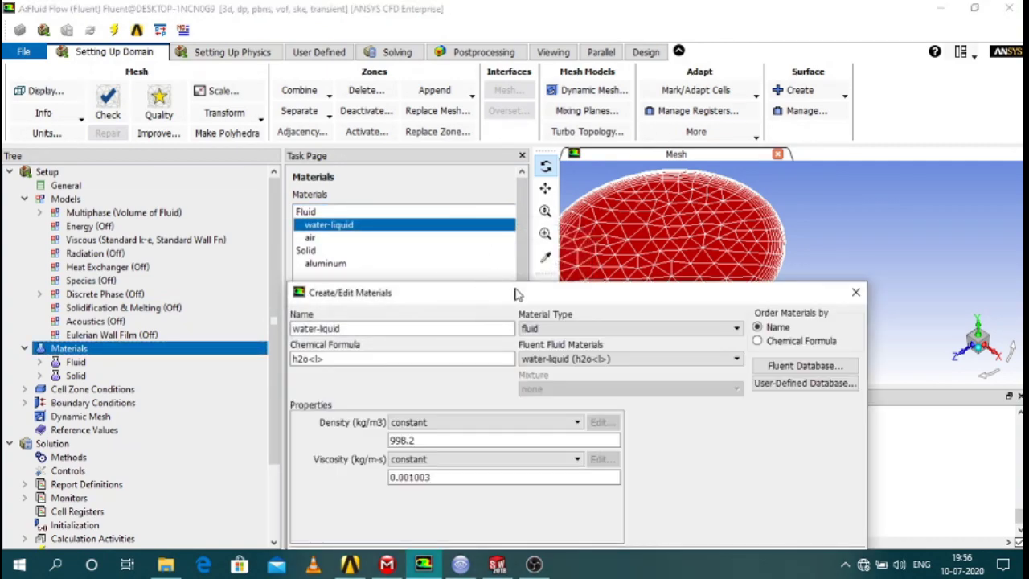
drag(516, 294, 450, 132)
Look up water-liquid in the Fluent Database, then close the database and material editor
click(741, 178)
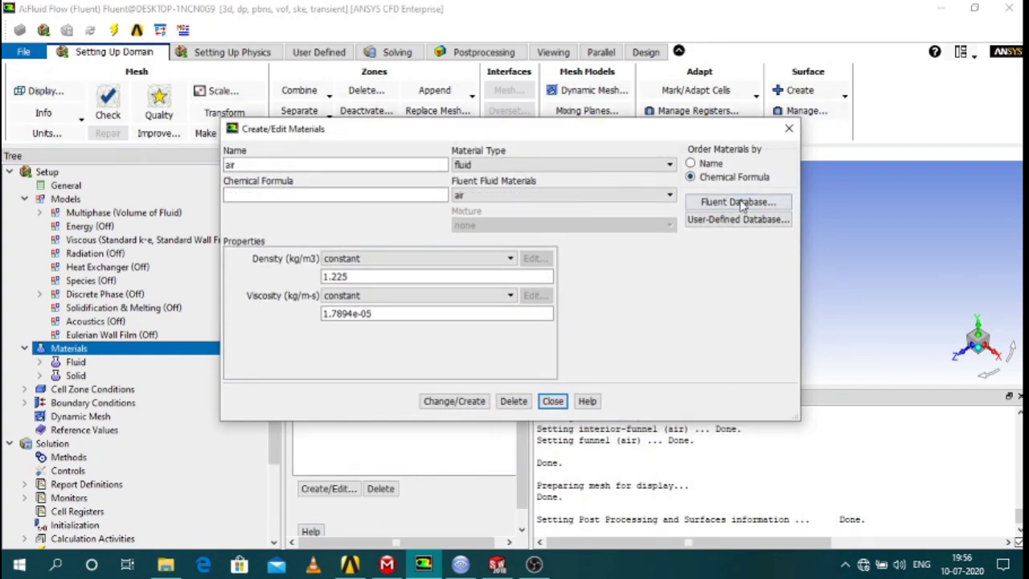
click(740, 201)
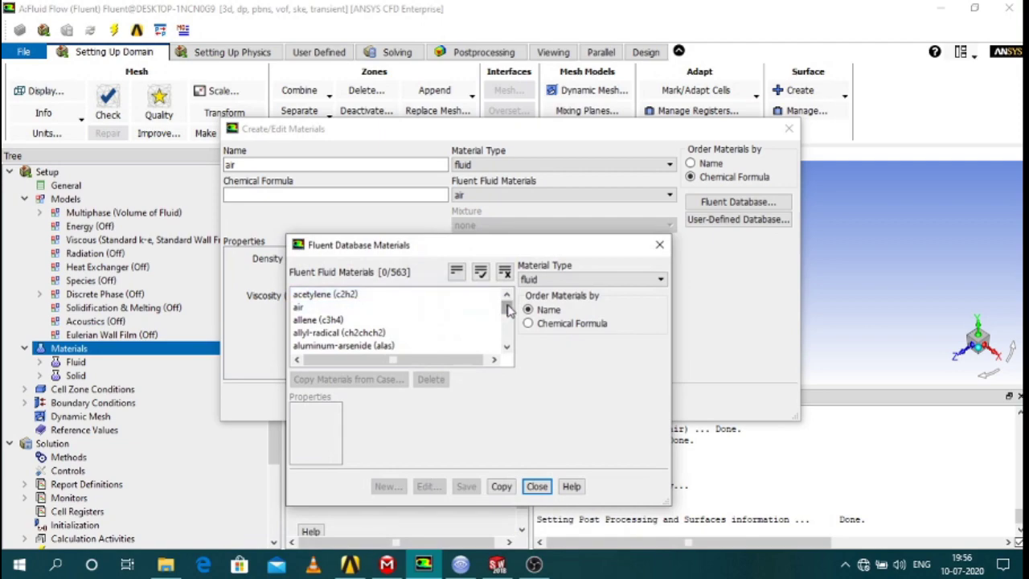
drag(506, 307, 507, 333)
click(353, 320)
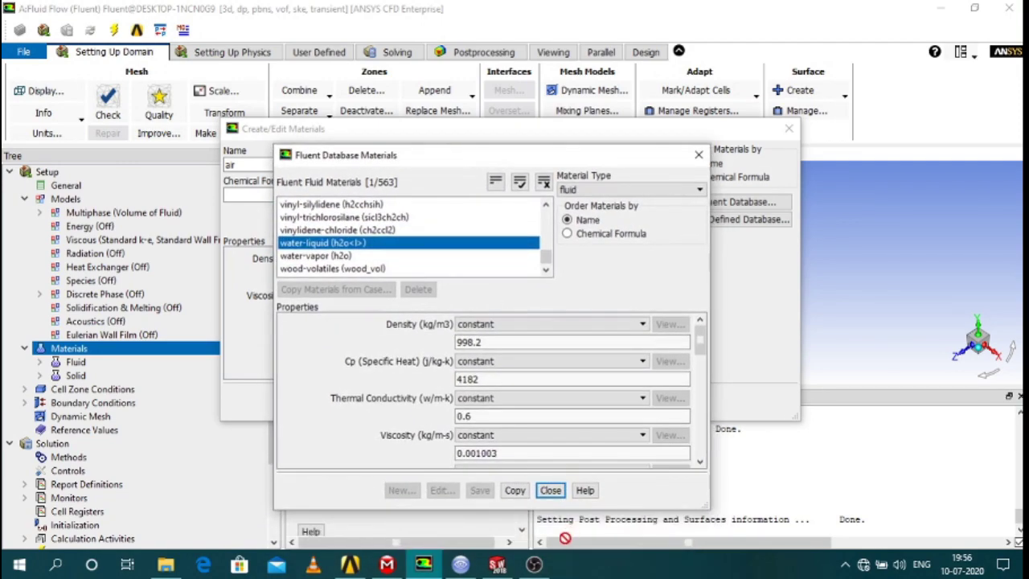
click(551, 489)
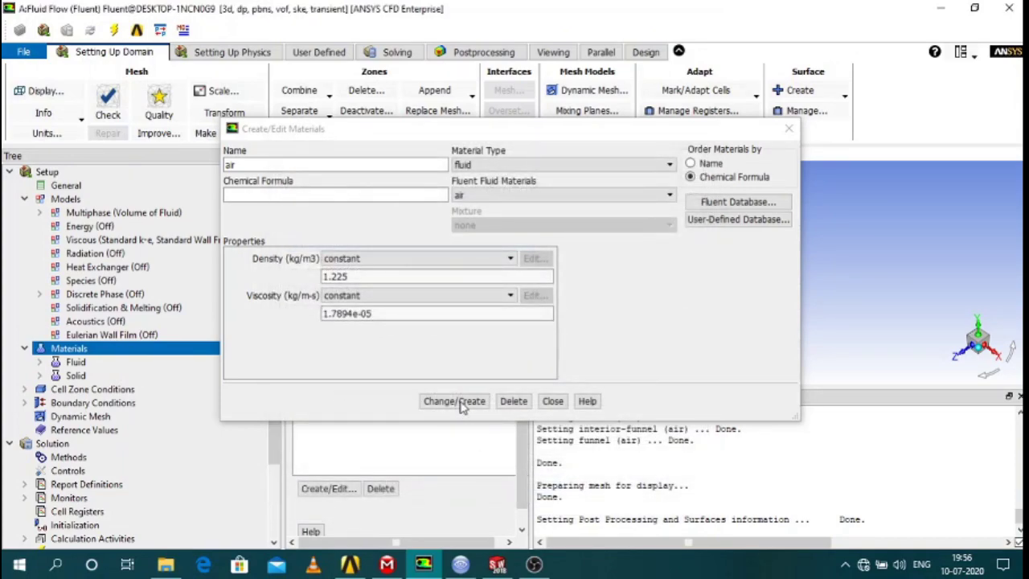
click(552, 401)
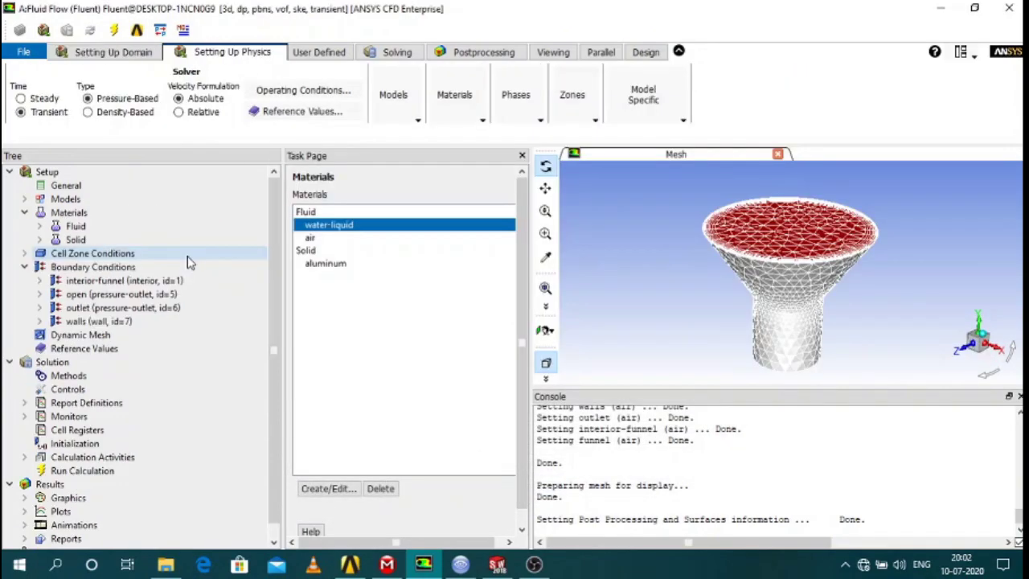
Turn on Implicit Body Force in the Volume of Fluid multiphase model
click(69, 202)
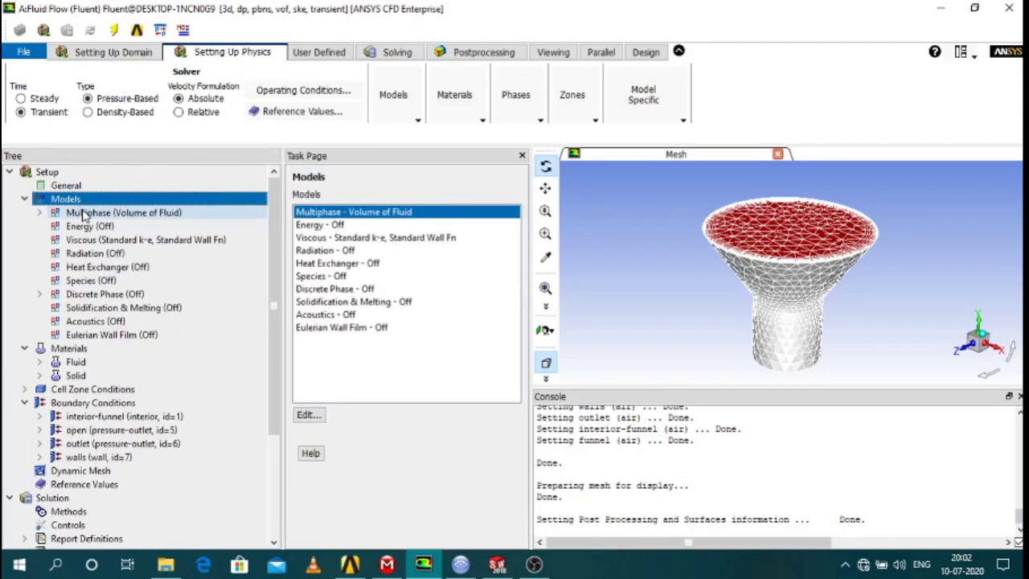
double_click(89, 215)
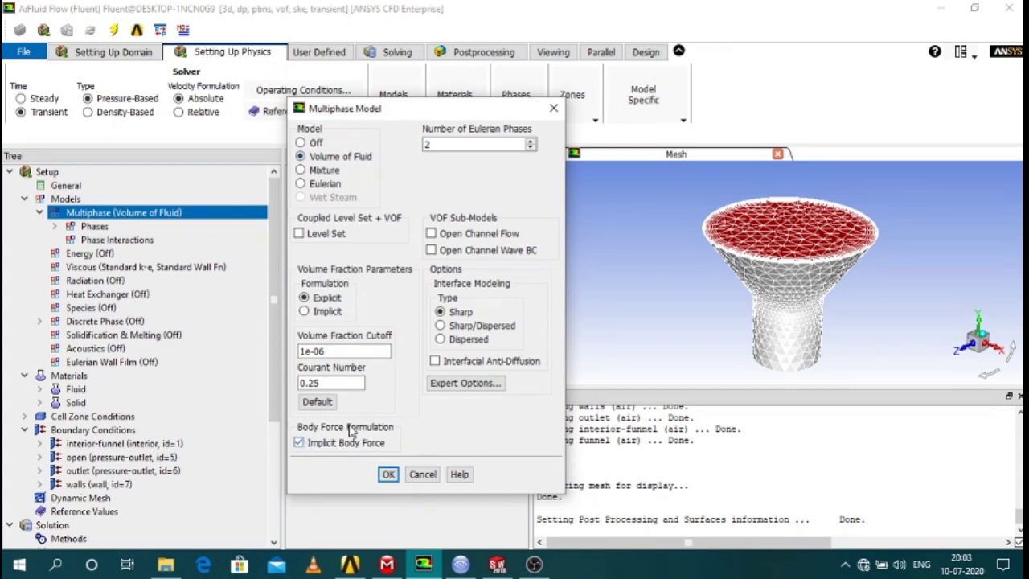
click(299, 443)
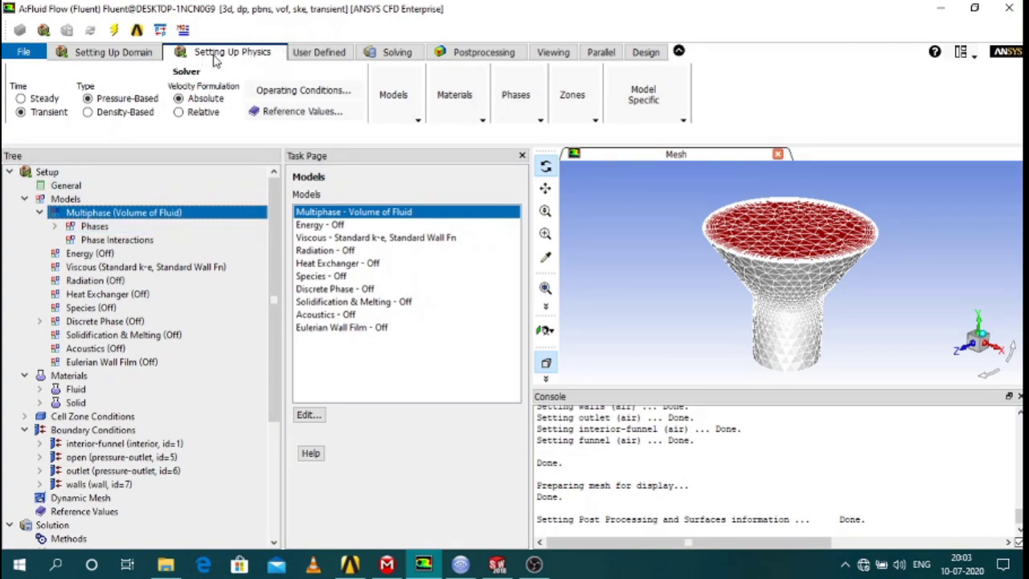
Confirm air as primary and water as secondary phase, and accept standard k-epsilon viscous settings
click(518, 110)
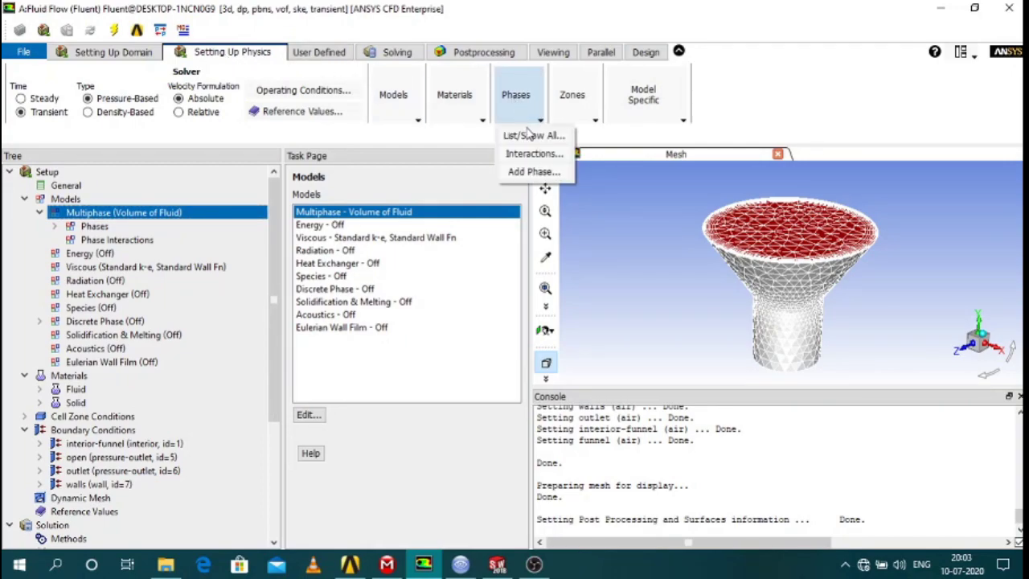
click(534, 135)
drag(410, 204, 394, 99)
double_click(394, 143)
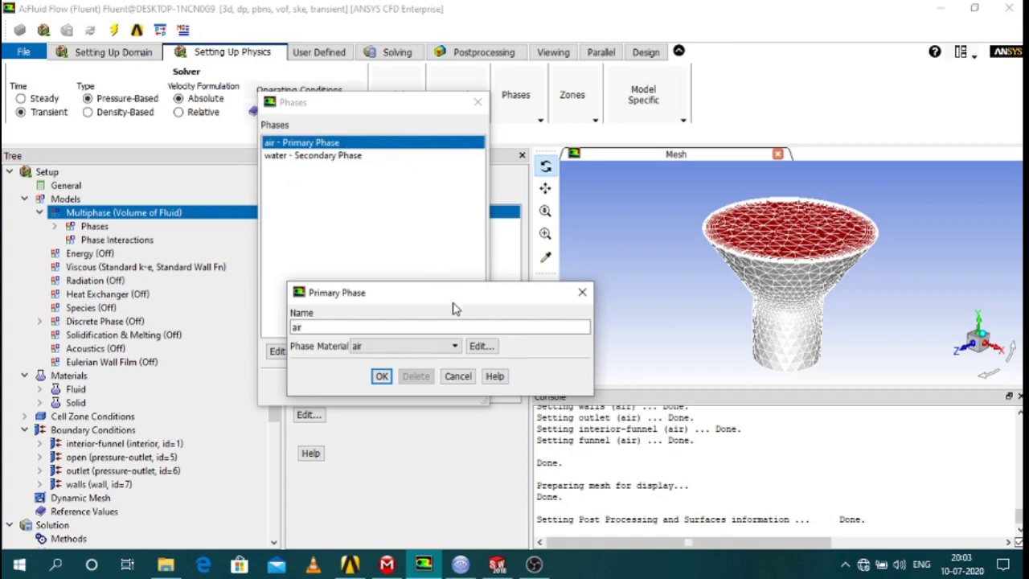
click(382, 376)
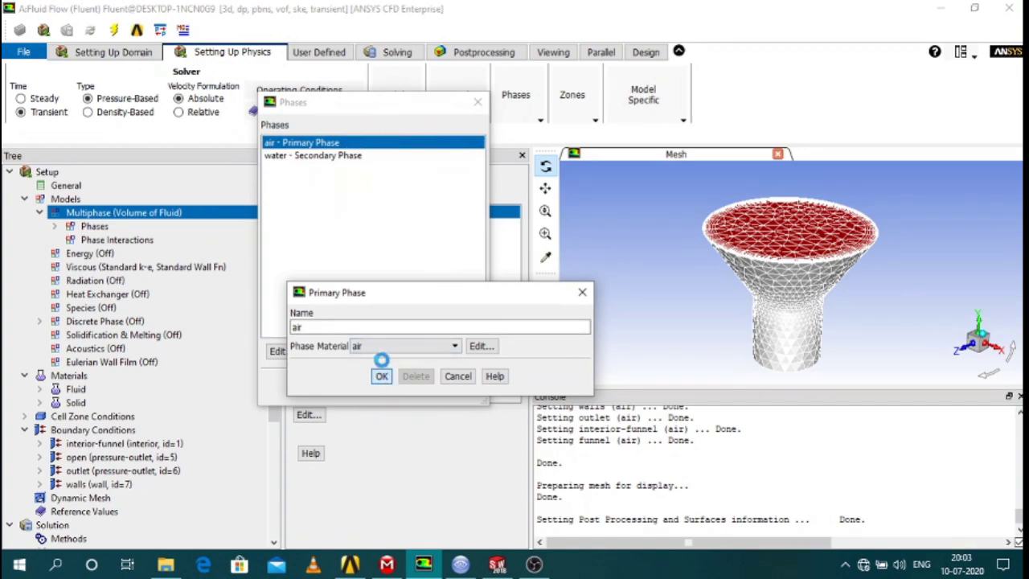
double_click(326, 156)
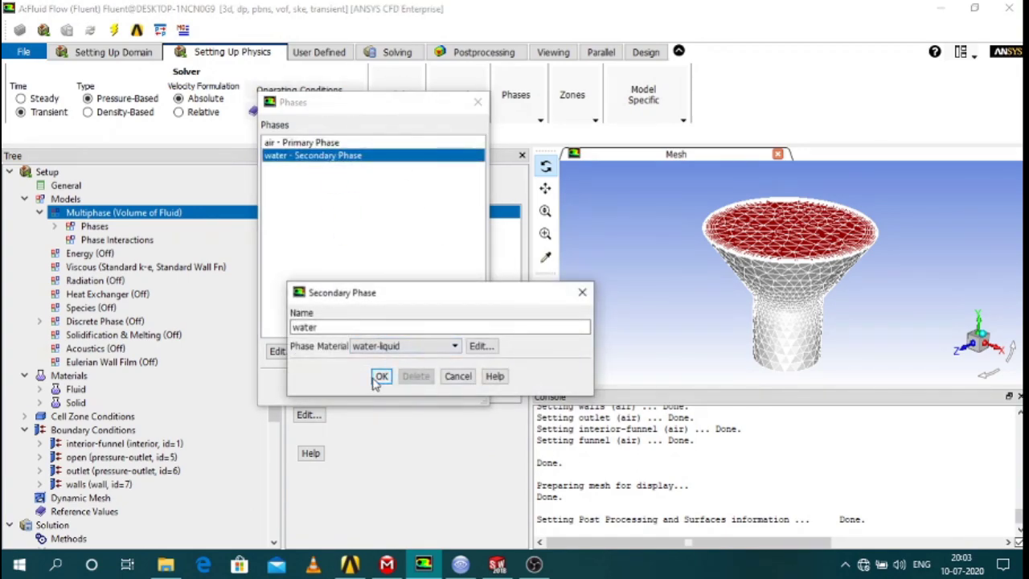
click(379, 375)
click(358, 386)
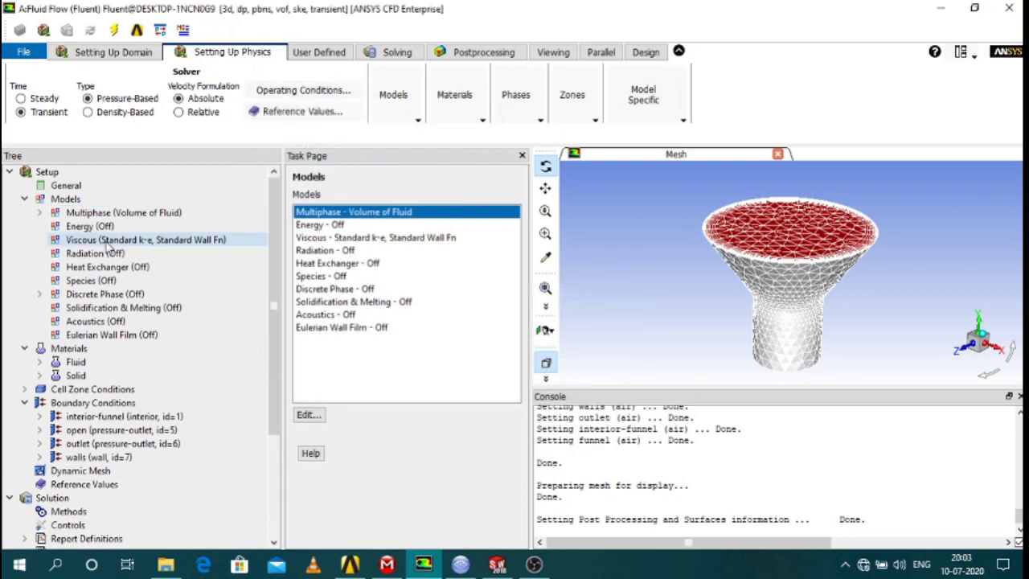
double_click(107, 241)
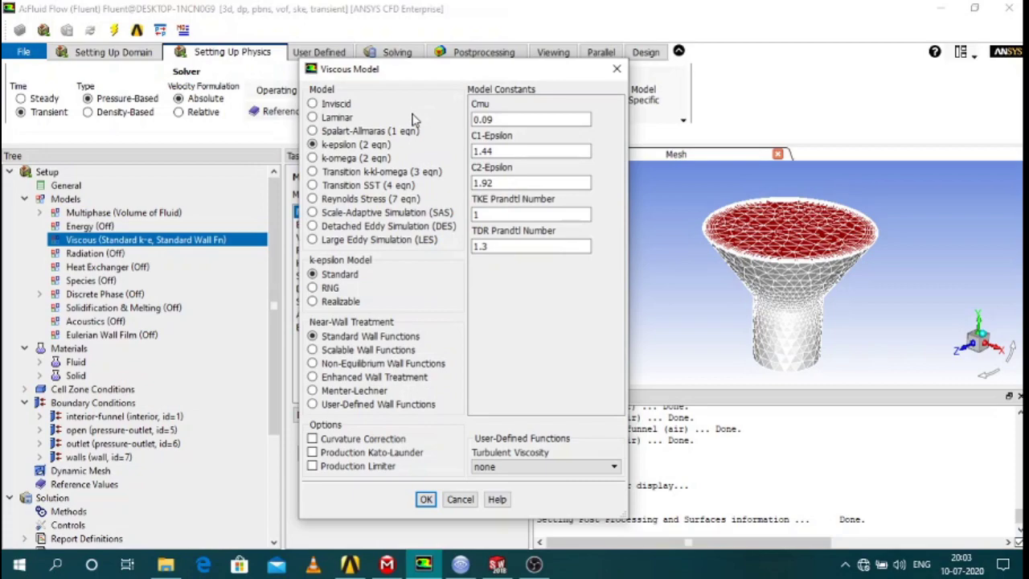
click(426, 499)
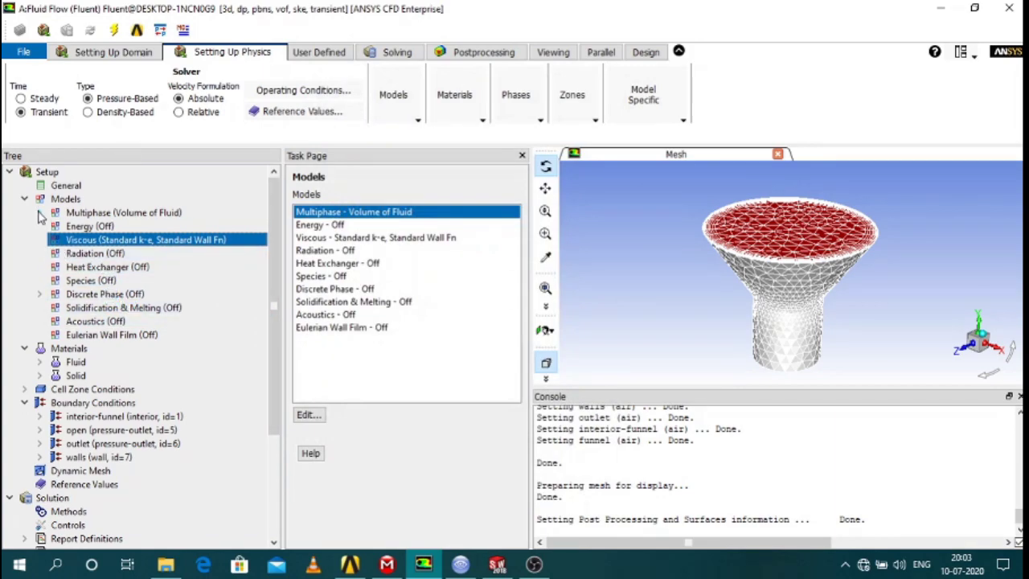
Review and accept the open pressure-outlet boundary settings
click(24, 199)
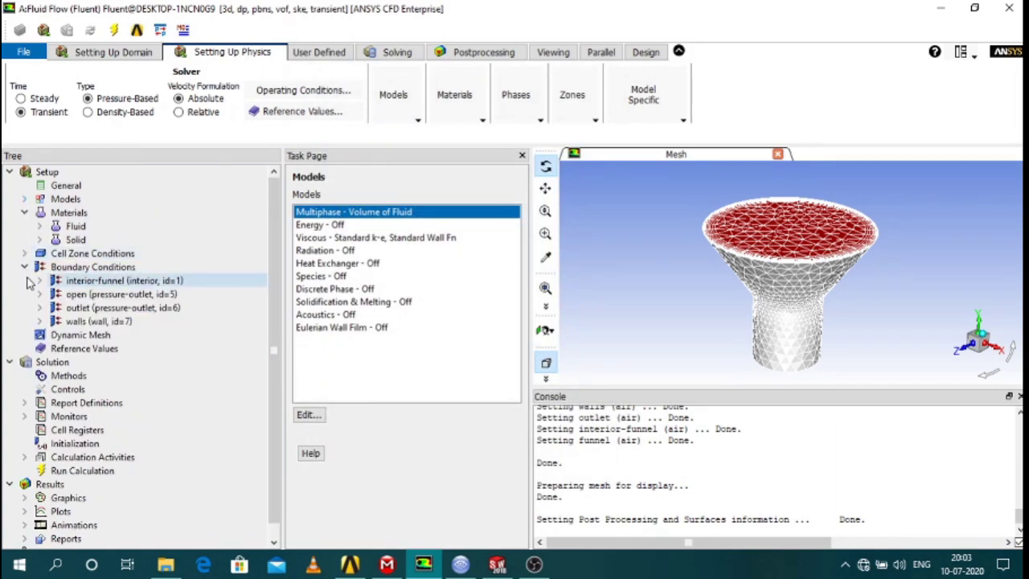
double_click(120, 293)
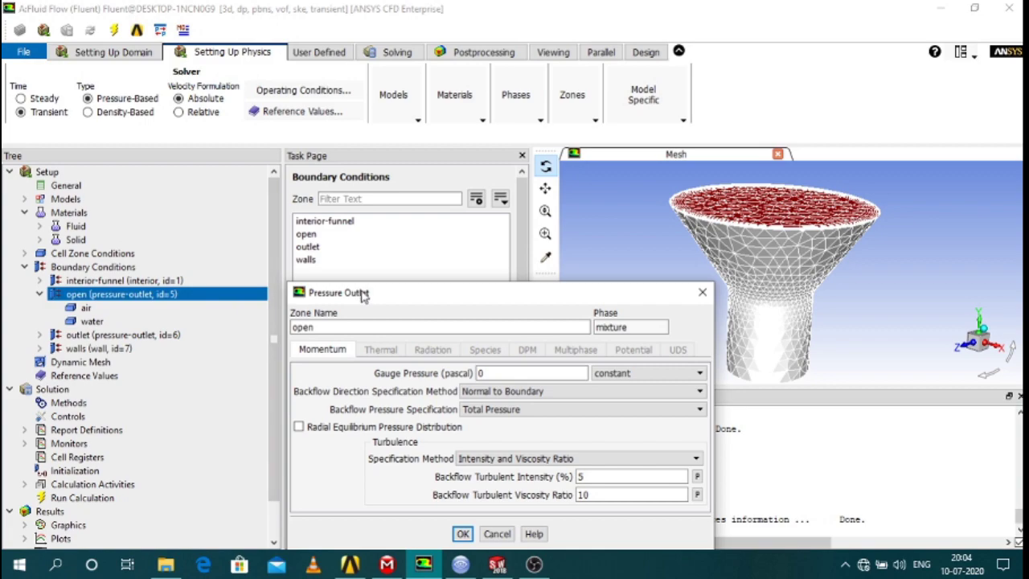
drag(361, 295, 352, 193)
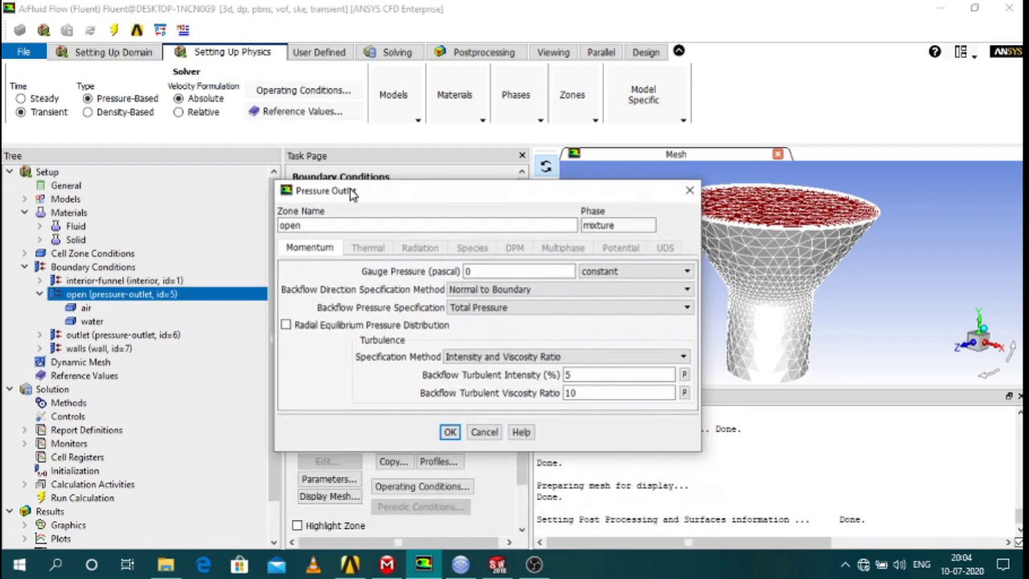
click(450, 433)
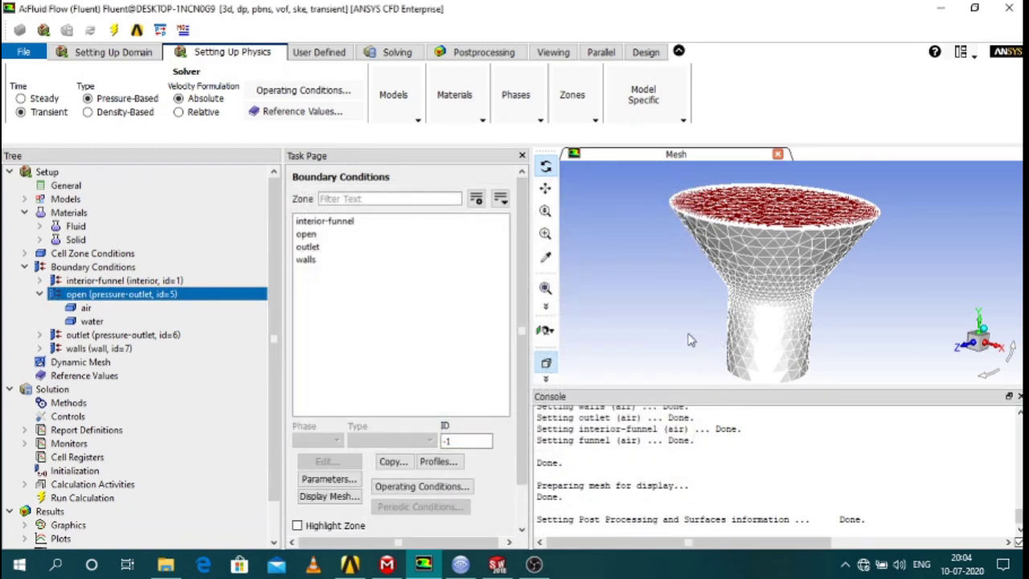
Orbit the funnel side-on and review the walls boundary settings
drag(707, 337, 704, 304)
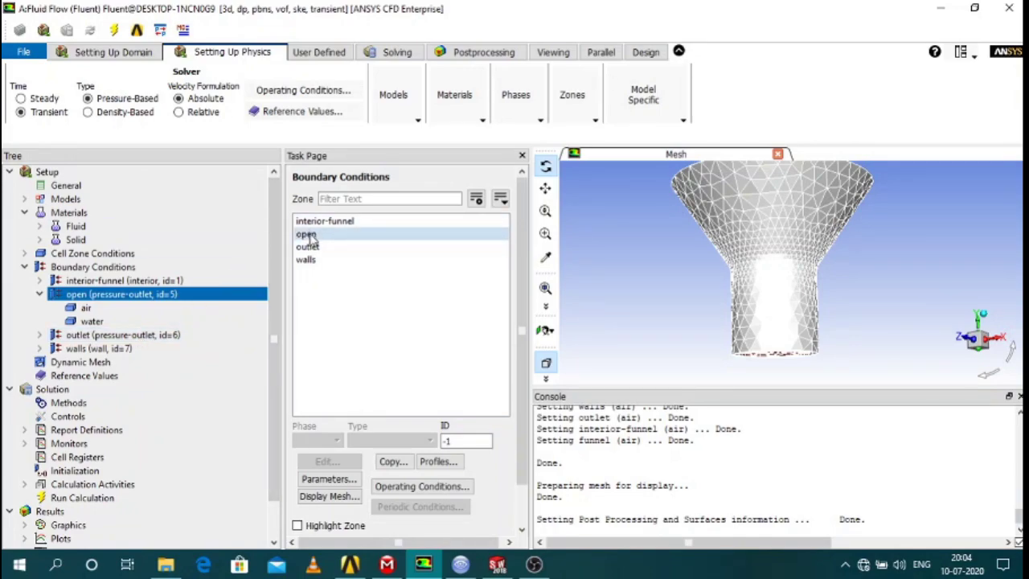
click(324, 258)
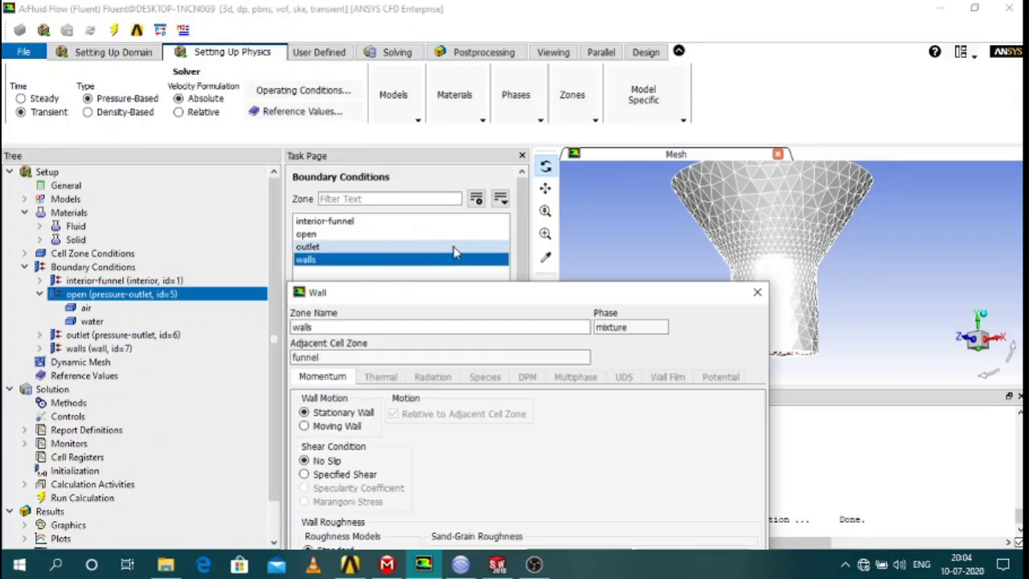
drag(493, 300, 492, 189)
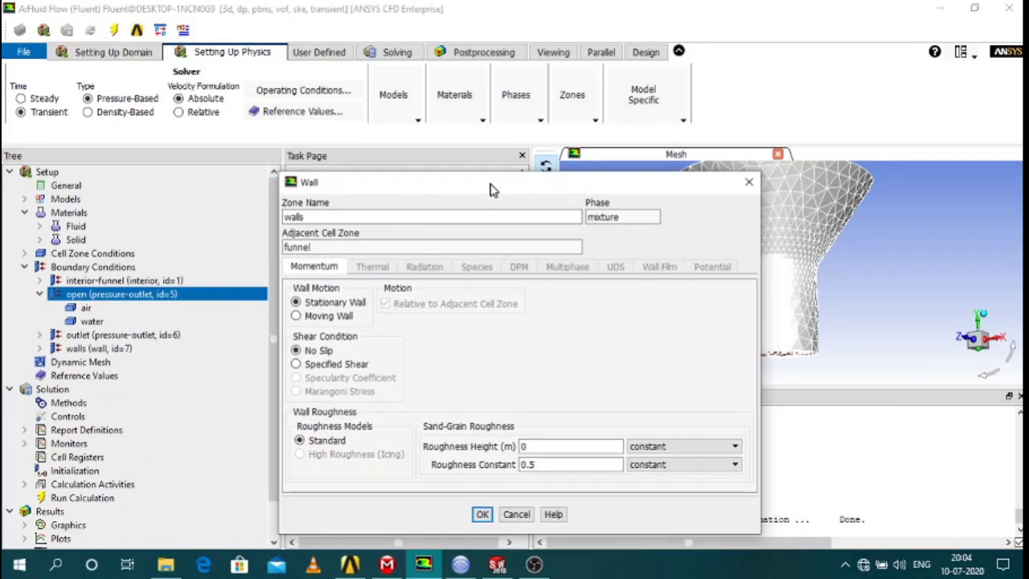
click(749, 182)
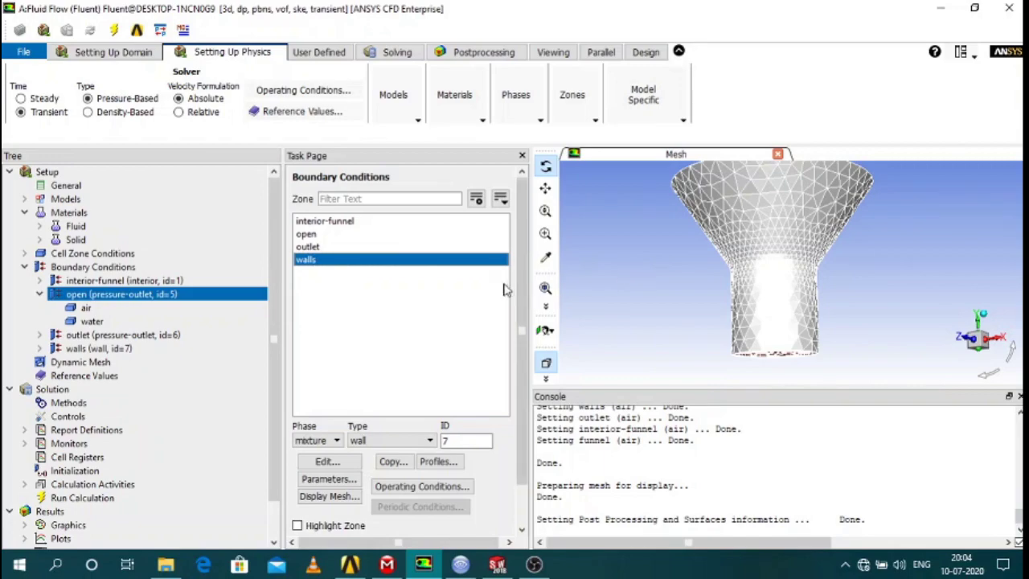
Confirm the water backflow volume fraction at the open boundary
double_click(130, 325)
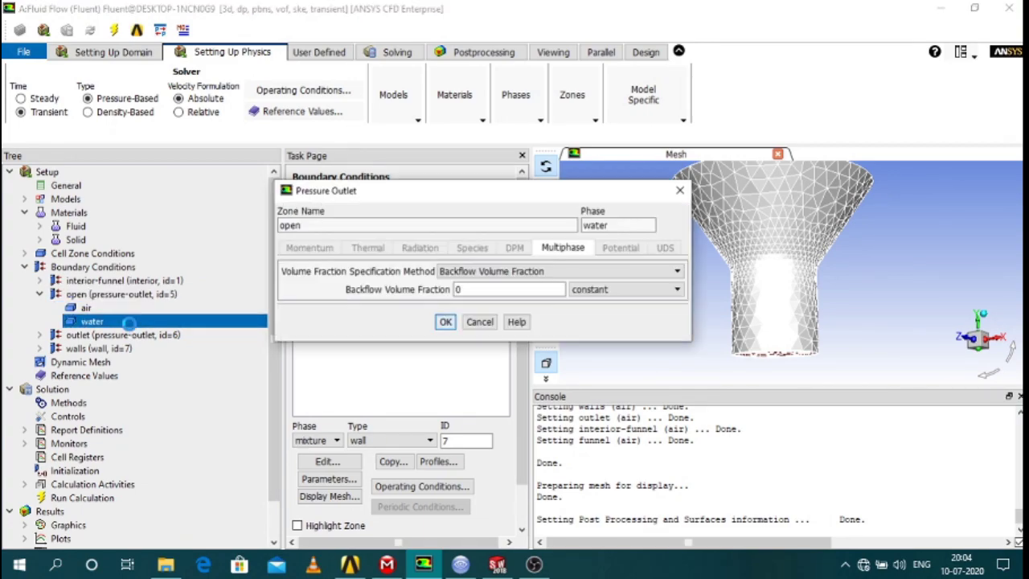
drag(482, 193, 494, 150)
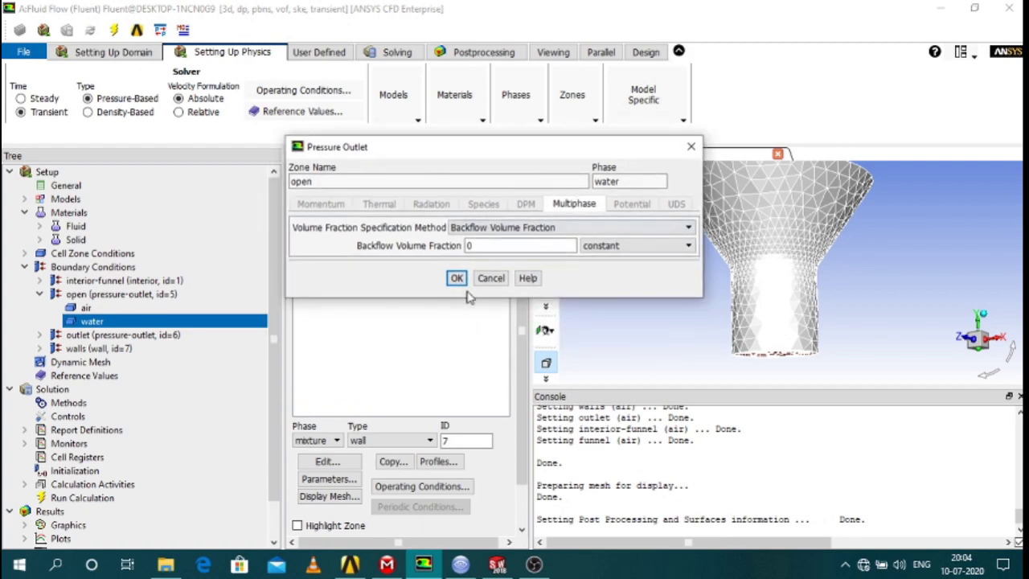
click(470, 247)
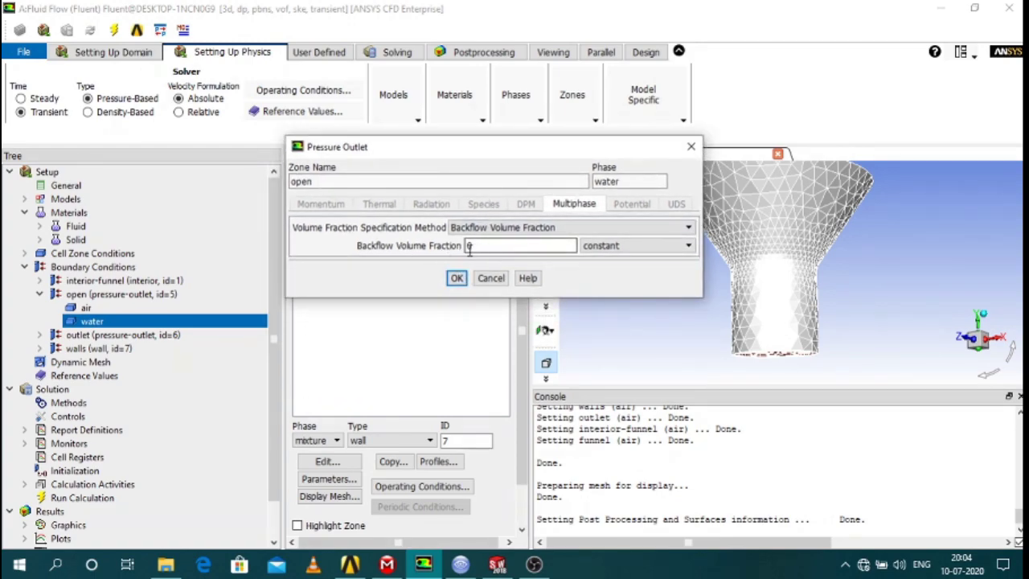
click(455, 278)
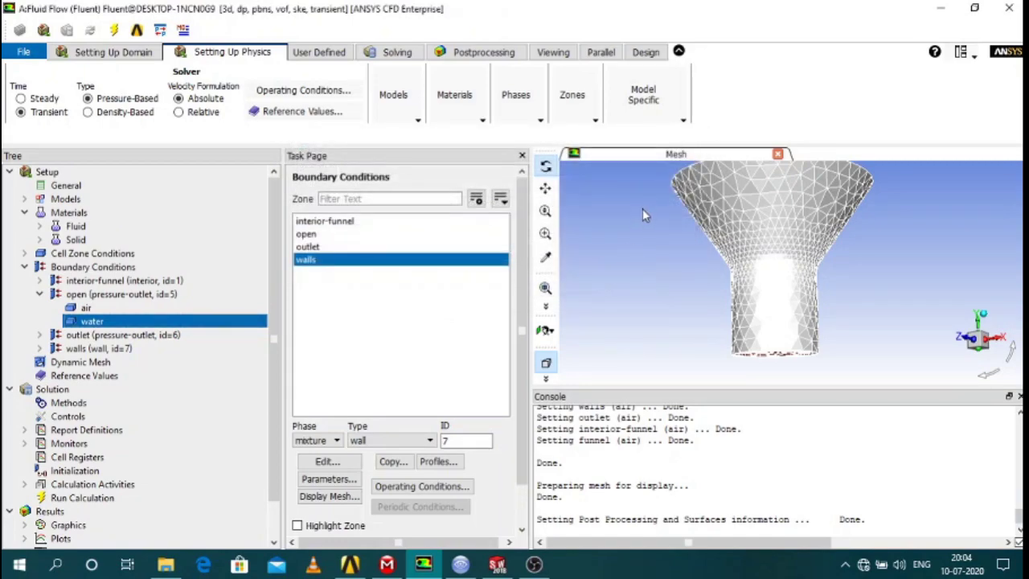
Accept operating conditions with gravity Y = -9.81 m/s² and specified operating density 1.225 kg/m³
mouse_move(647, 219)
mouse_down()
mouse_move(648, 257)
mouse_move(644, 233)
mouse_up()
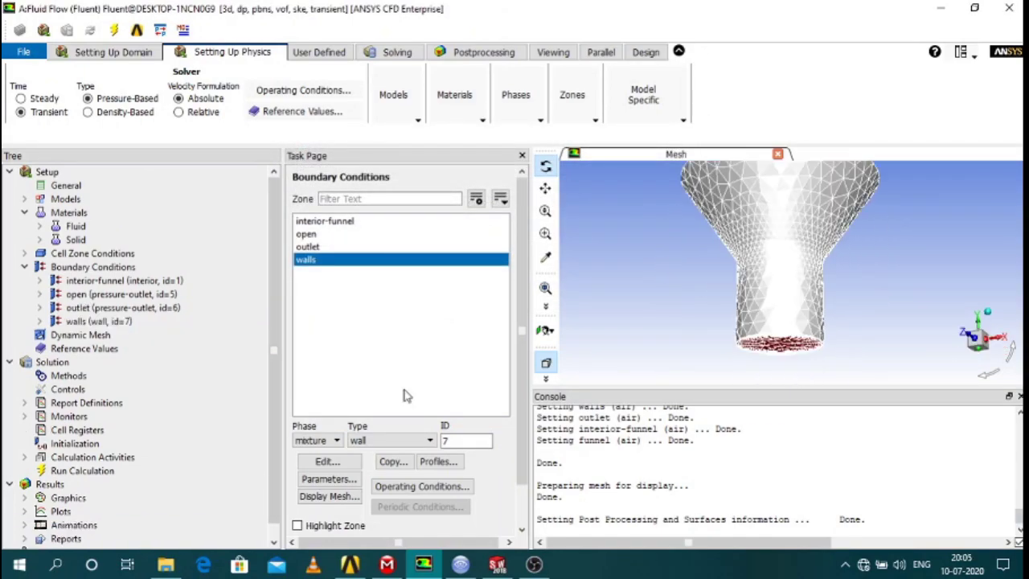
click(409, 486)
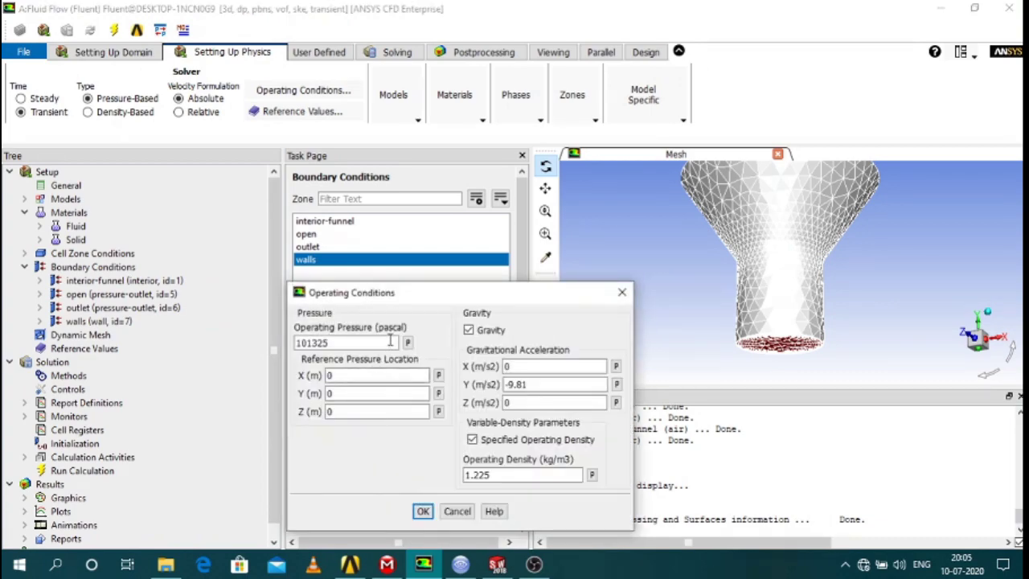
drag(427, 298, 392, 145)
click(438, 288)
click(438, 288)
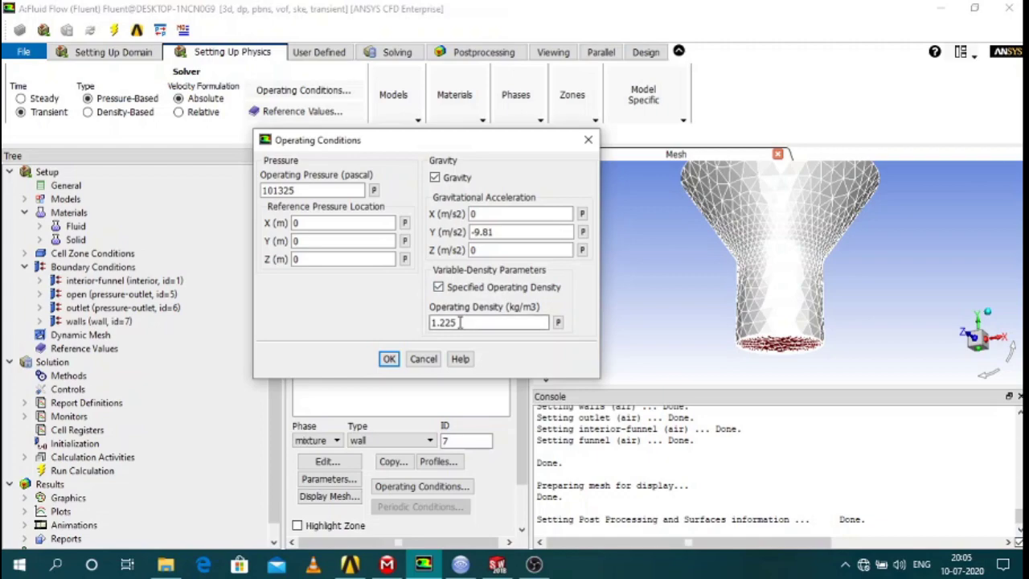
drag(471, 322, 422, 320)
click(390, 361)
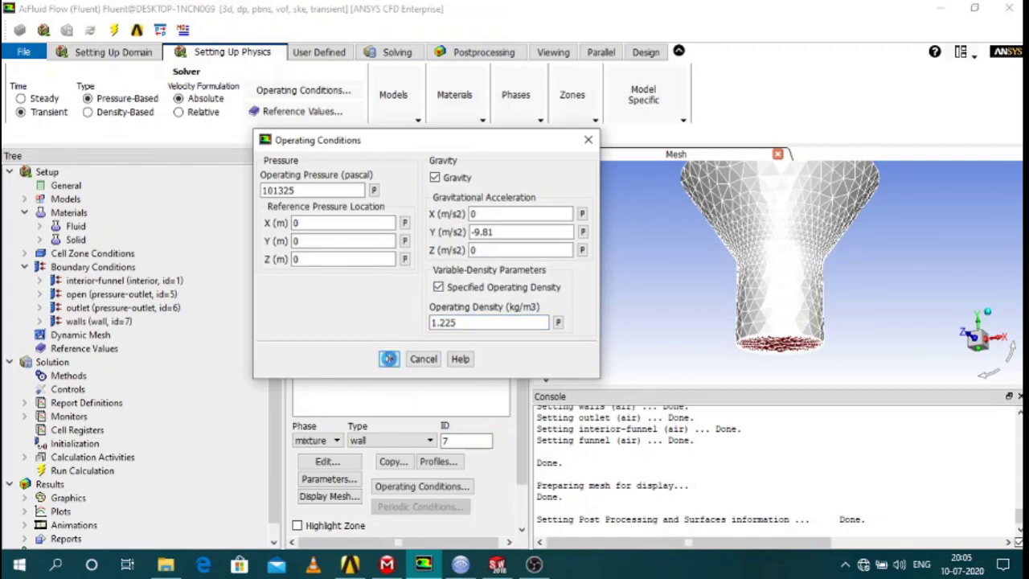
click(24, 267)
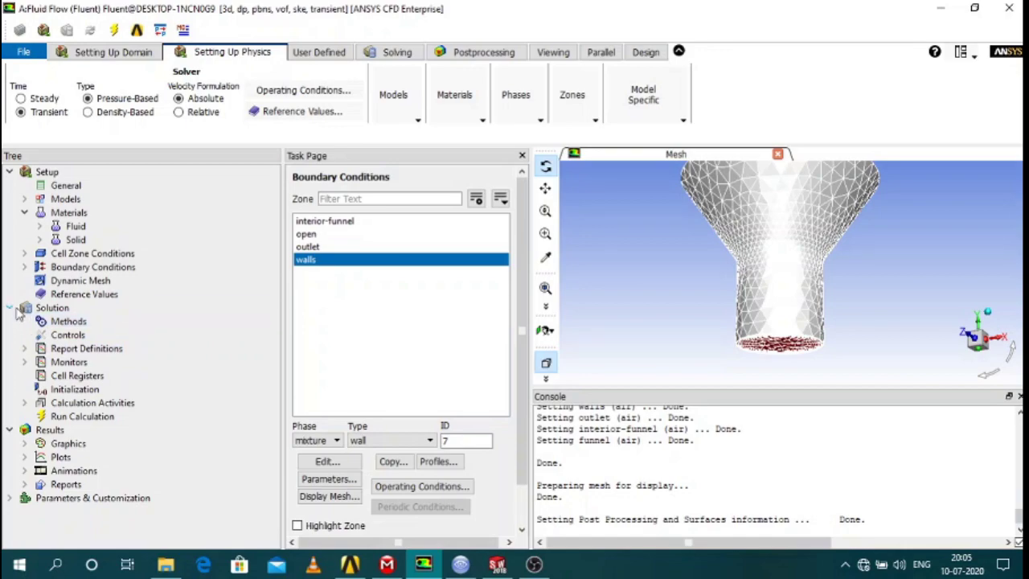
Run hybrid initialization on the funnel case and bring up the Patch settings
click(93, 390)
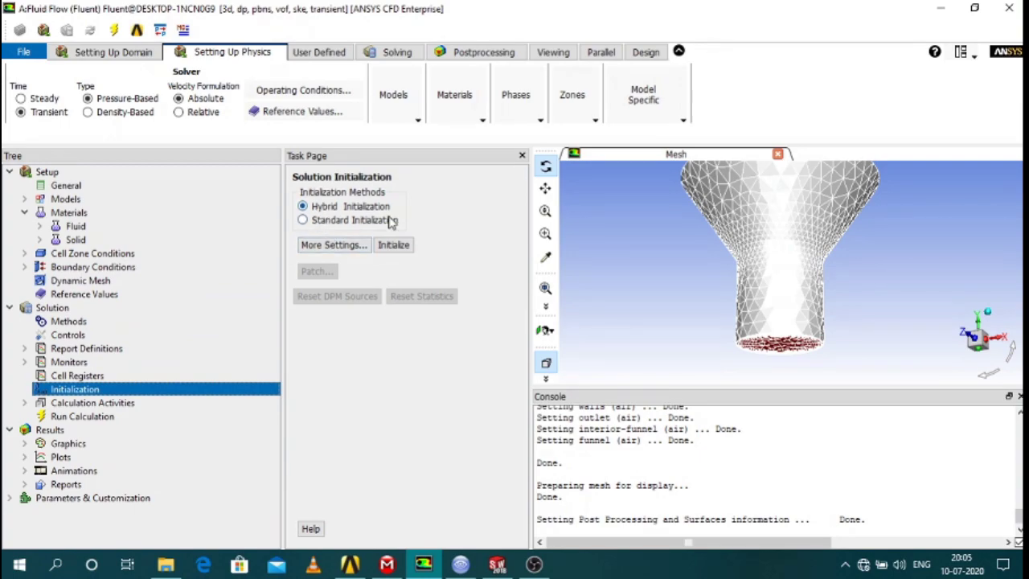
click(394, 244)
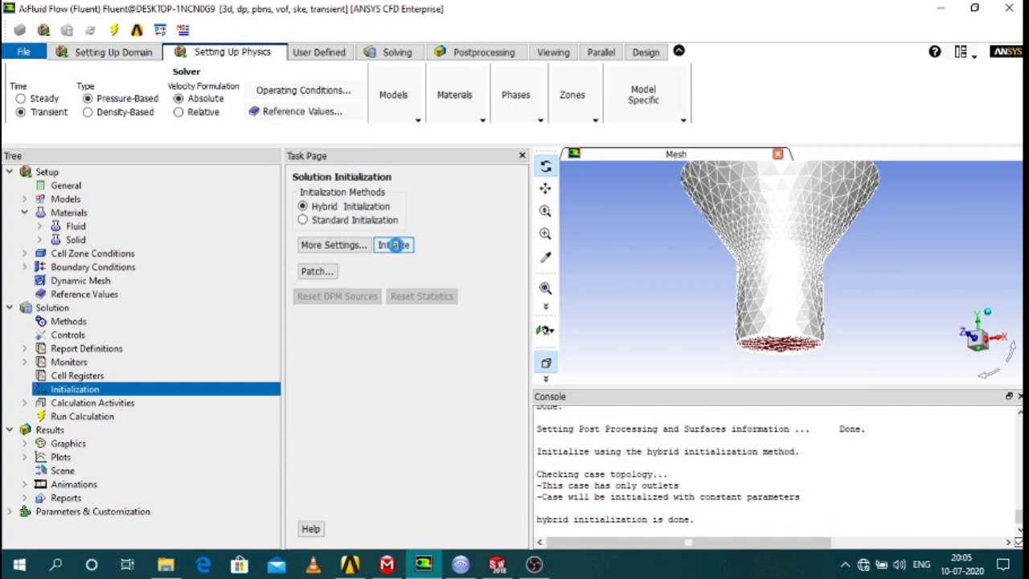
click(316, 271)
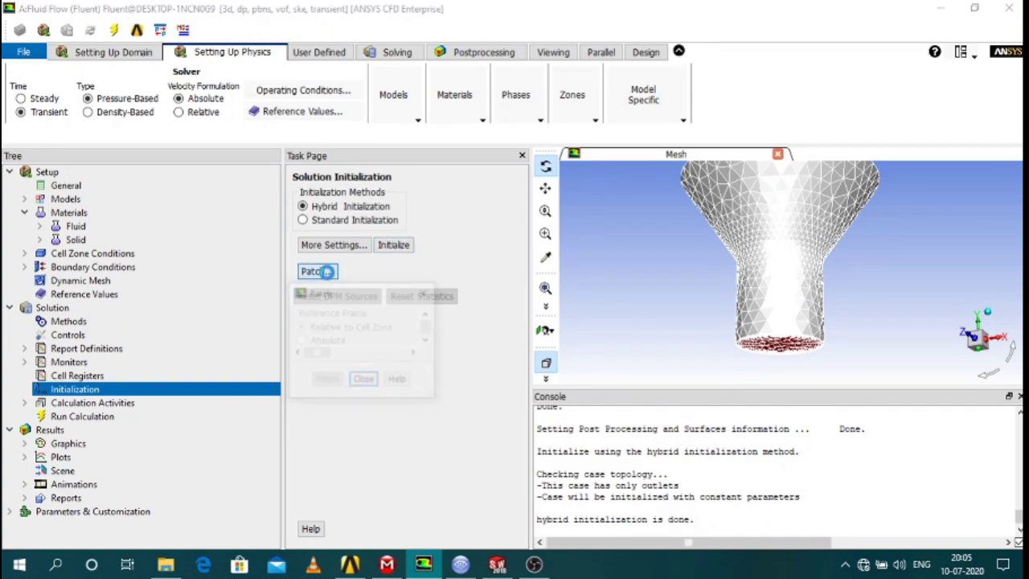
drag(361, 295, 328, 143)
Patch the water Volume Fraction to 1 in the funnel zone
click(342, 223)
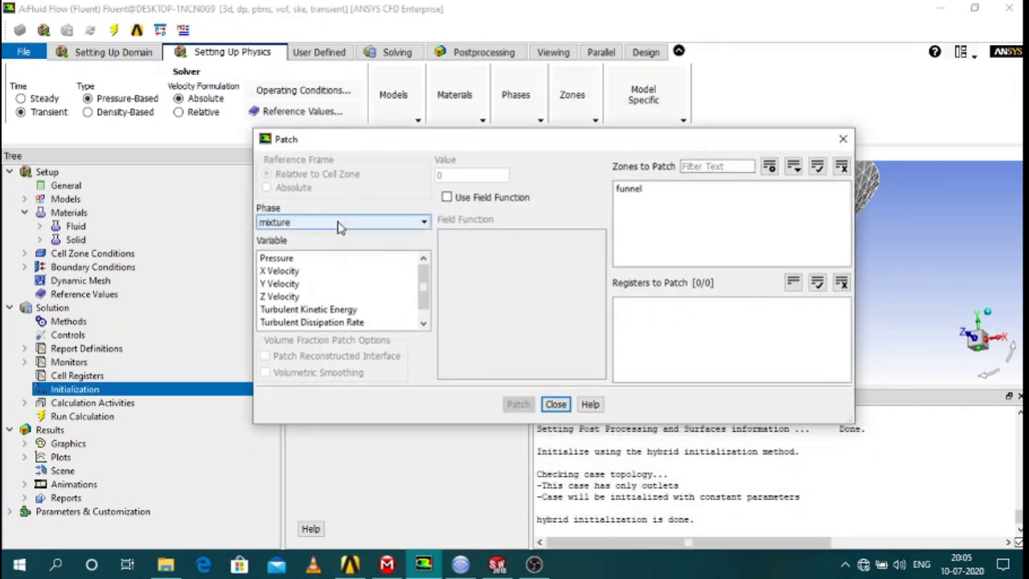
click(341, 246)
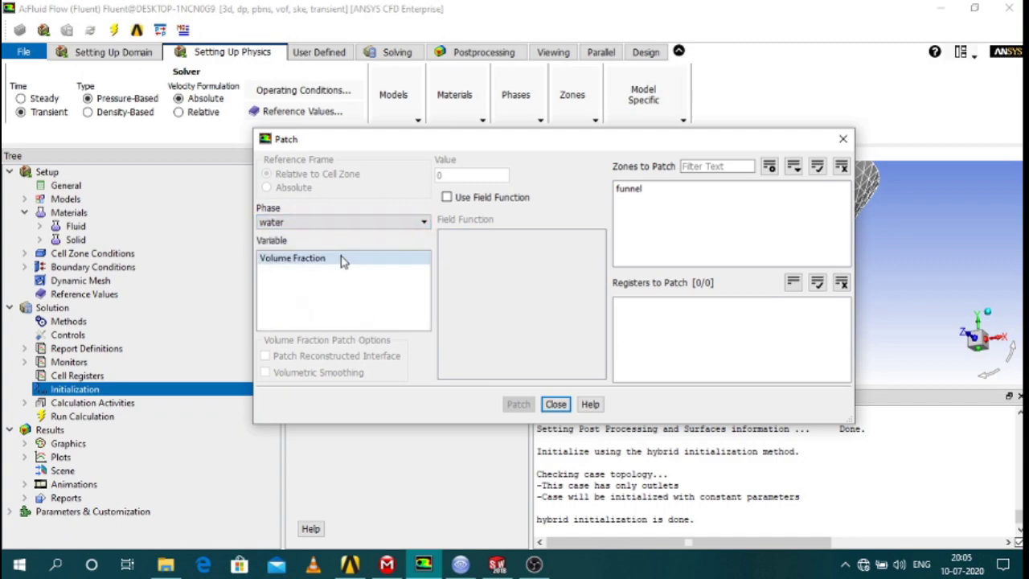
click(338, 258)
click(471, 175)
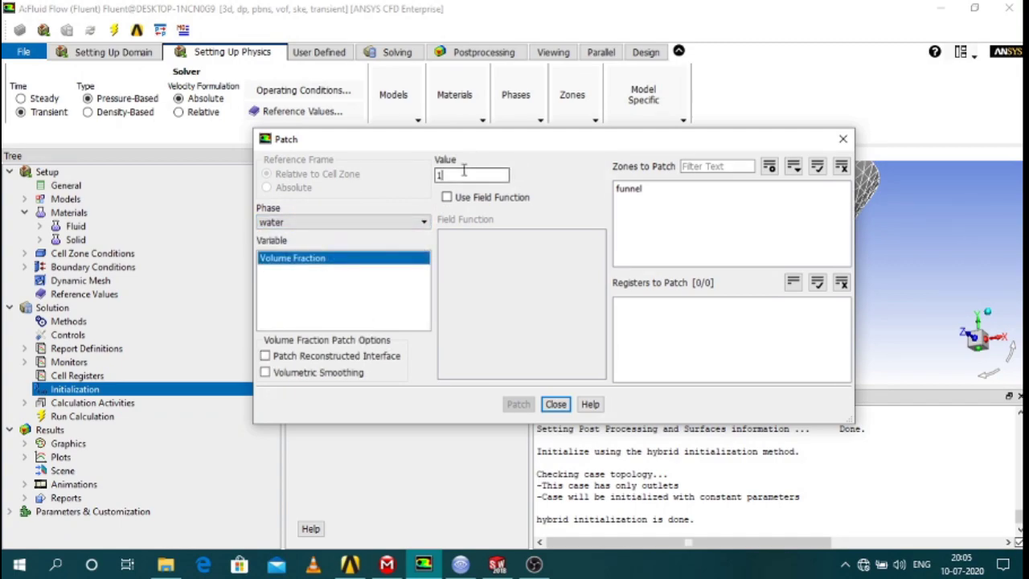
click(659, 188)
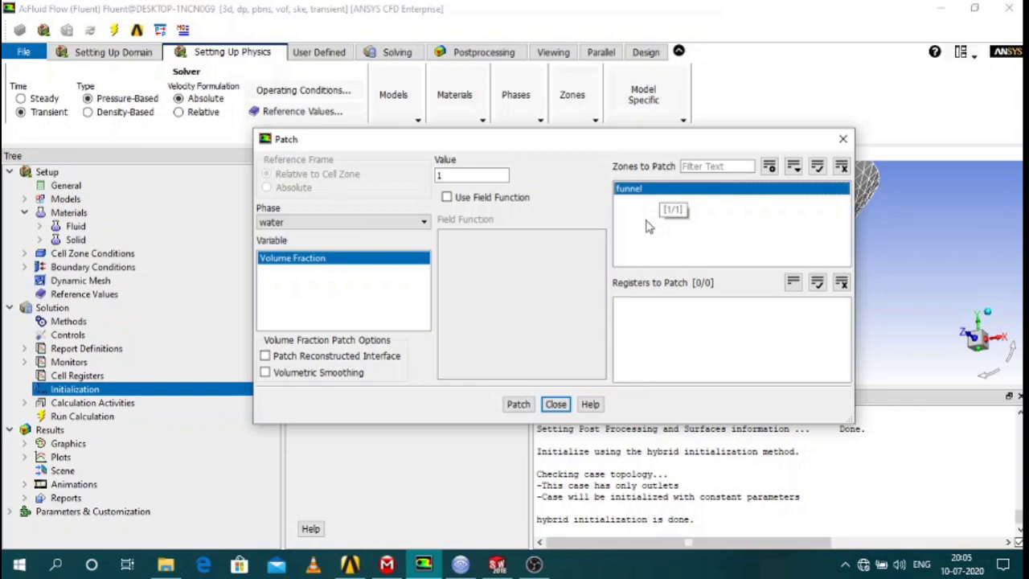
click(557, 404)
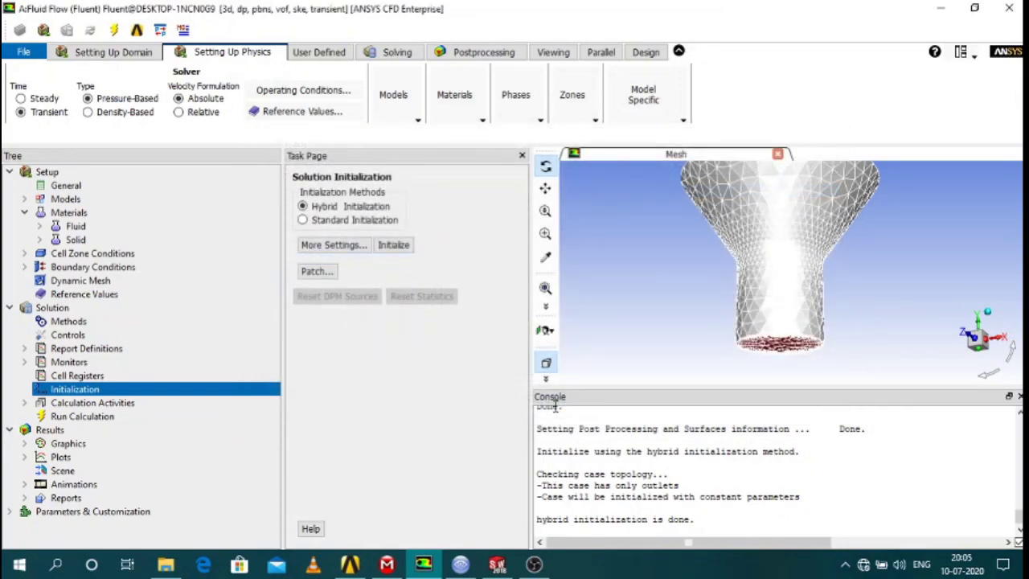
Create a CFD-Post Compatible solution data export under Calculation Activities
double_click(159, 404)
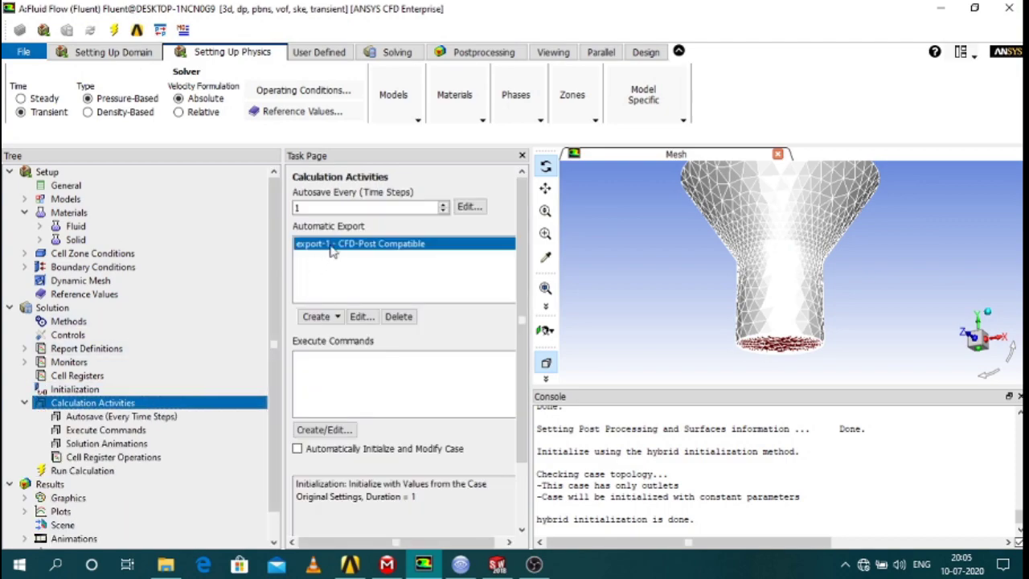
click(332, 317)
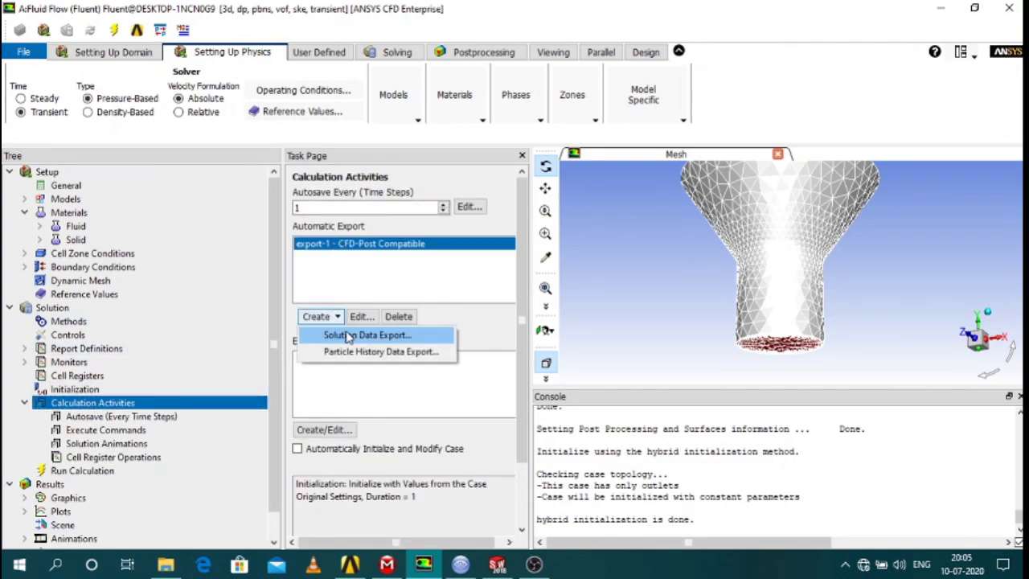
click(351, 335)
drag(394, 295, 298, 126)
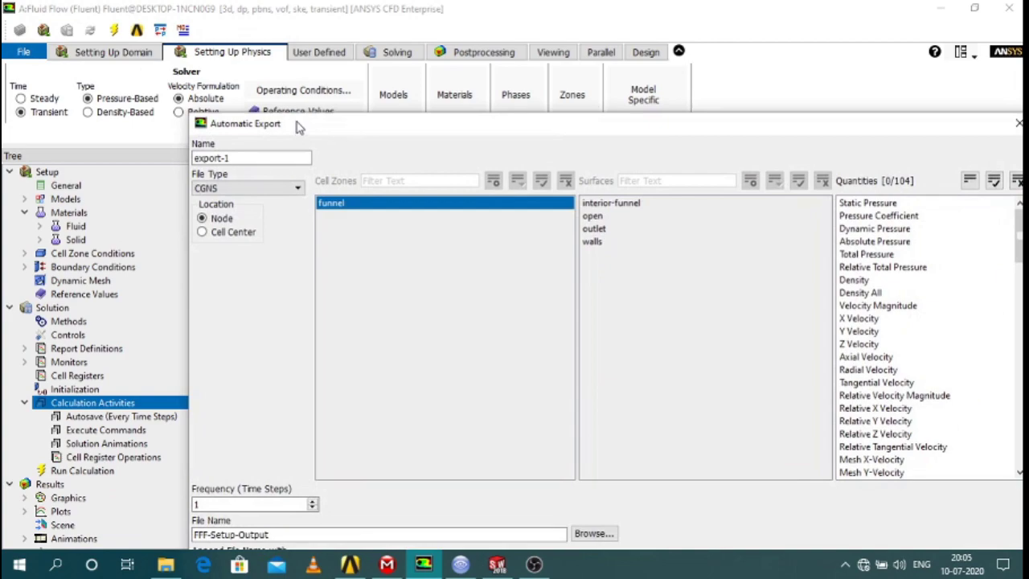
click(296, 188)
click(273, 234)
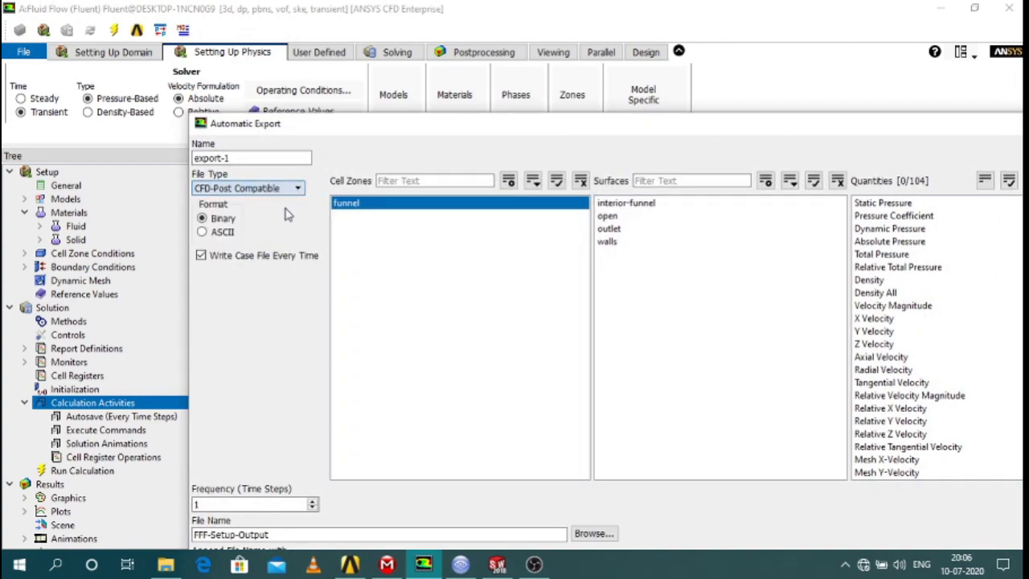
Export Volume fraction (air) on all four surfaces with export-1
drag(394, 126, 252, 51)
drag(523, 131, 523, 169)
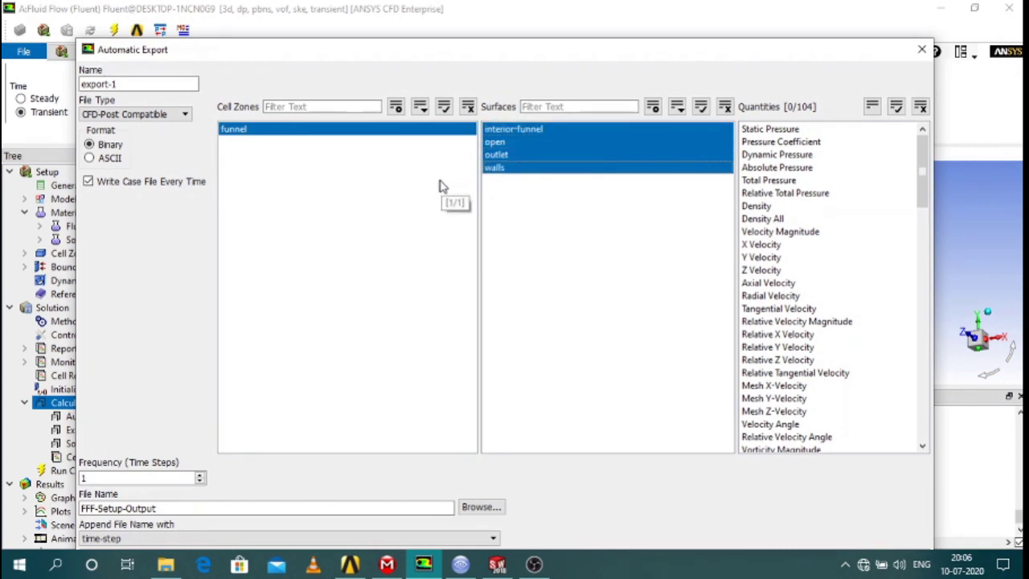
scroll(784, 177, down, 20)
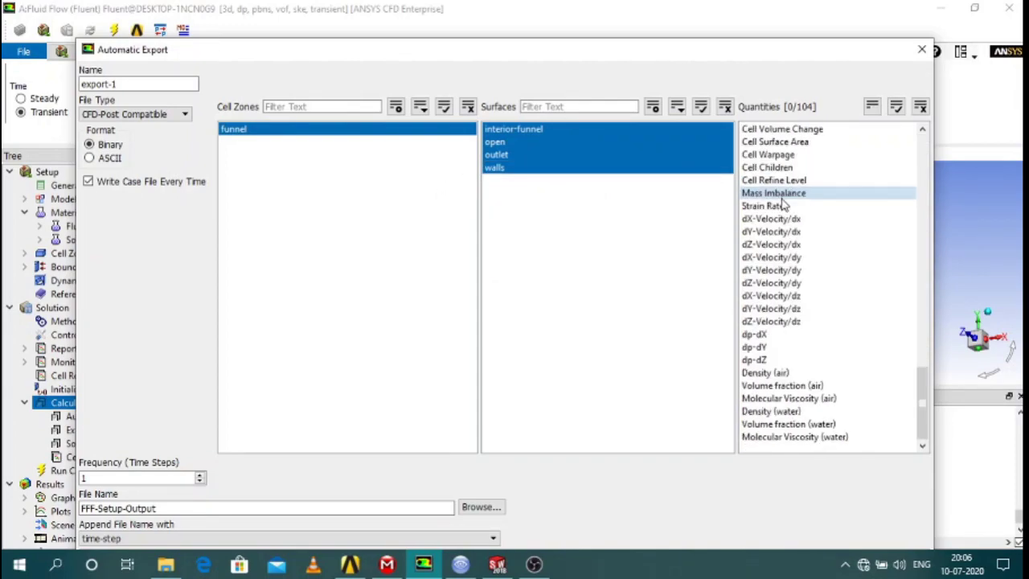
click(807, 385)
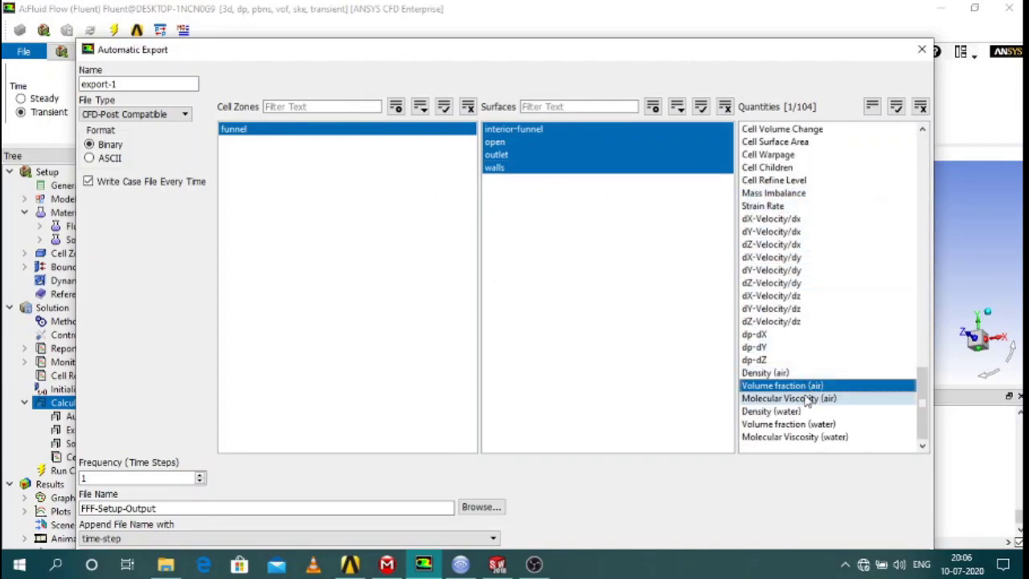
click(922, 49)
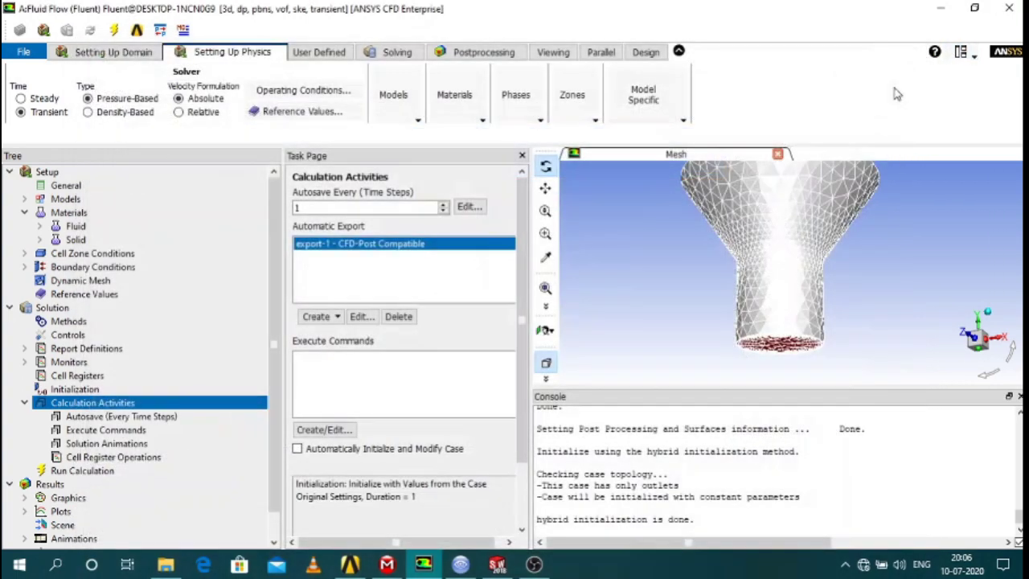
Check Run Calculation shows 300 time steps of 0.01 s
click(24, 402)
click(83, 418)
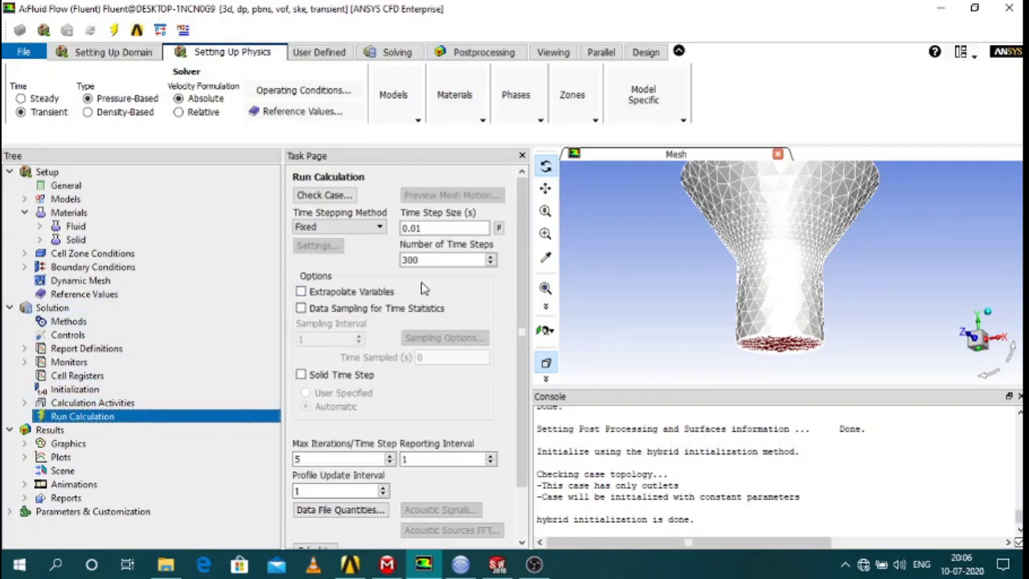
scroll(412, 312, down, 2)
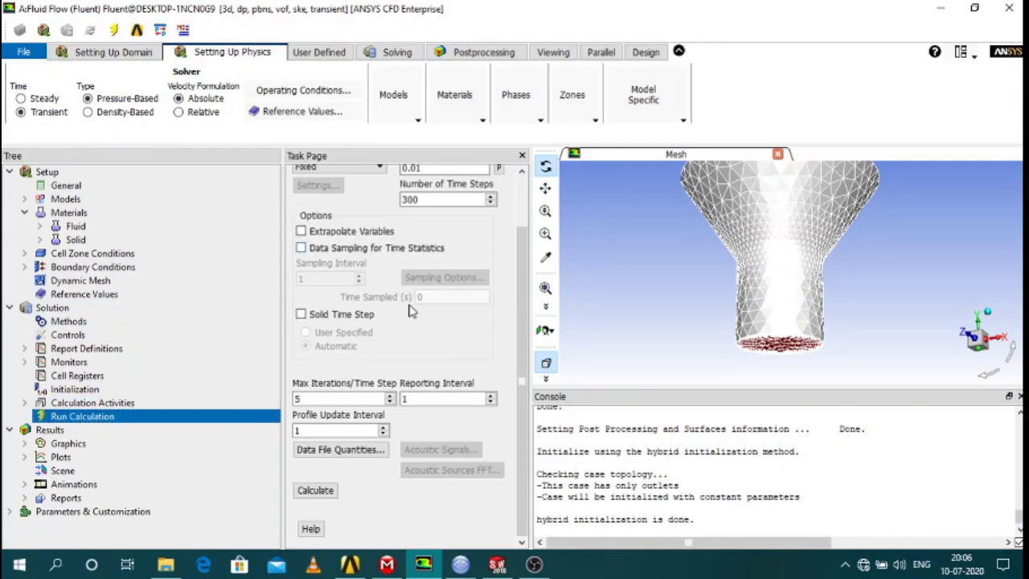
scroll(412, 305, up, 2)
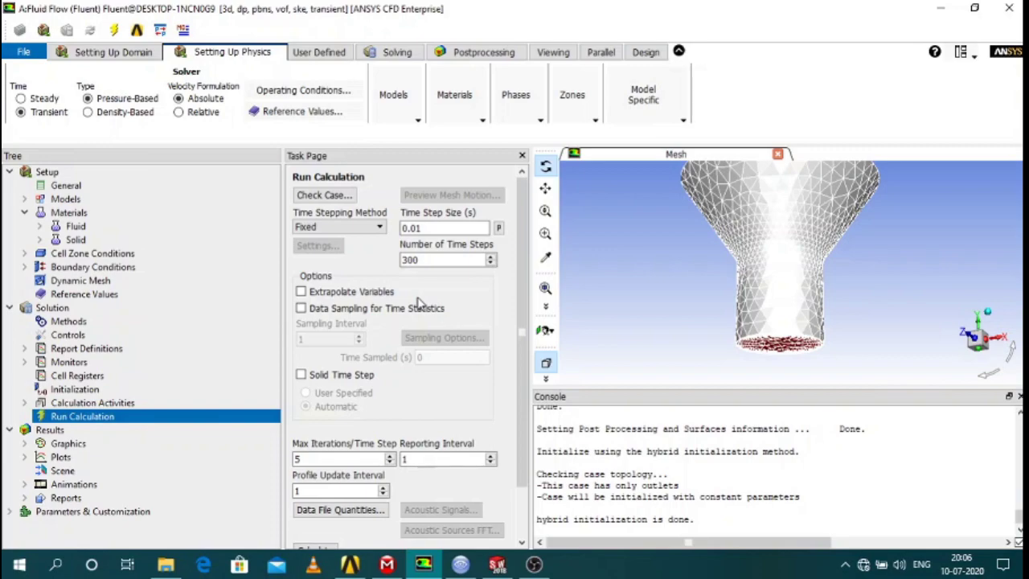
click(490, 262)
click(490, 256)
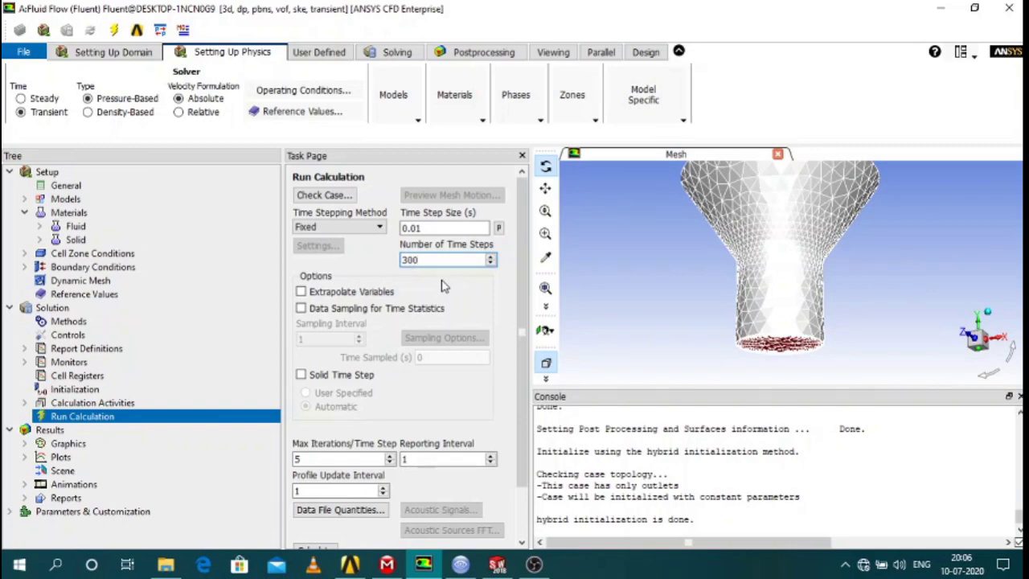
Verify 5 max iterations per time step, then view the 3 s density contour in CFD-Post
scroll(416, 312, down, 2)
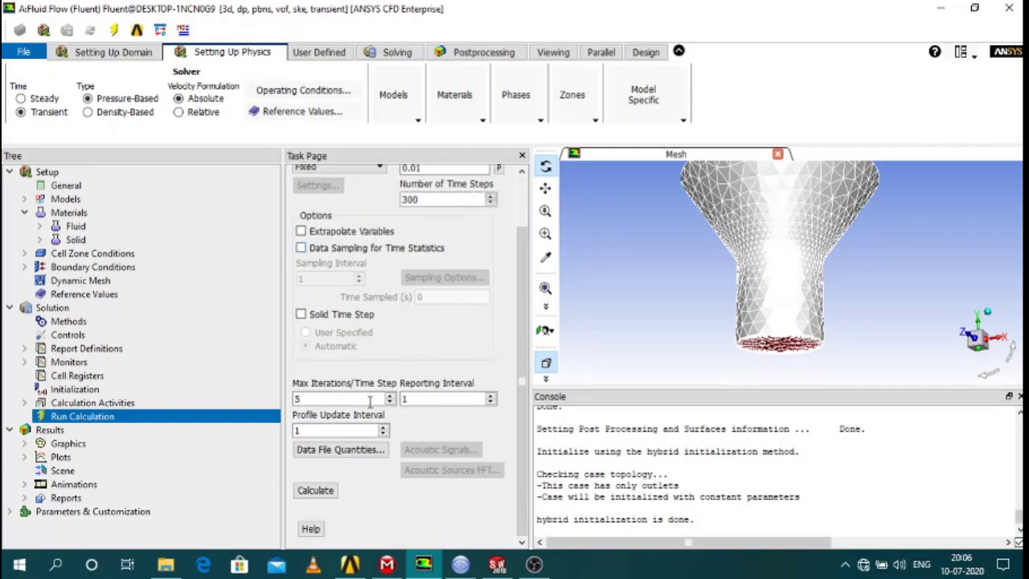
key(Tab)
key(Tab)
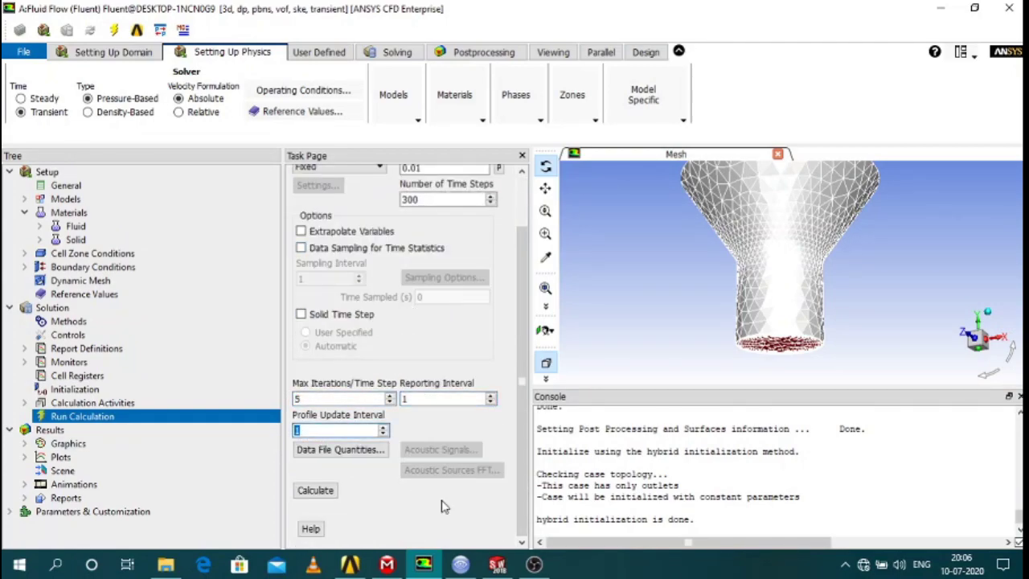
scroll(388, 259, up, 2)
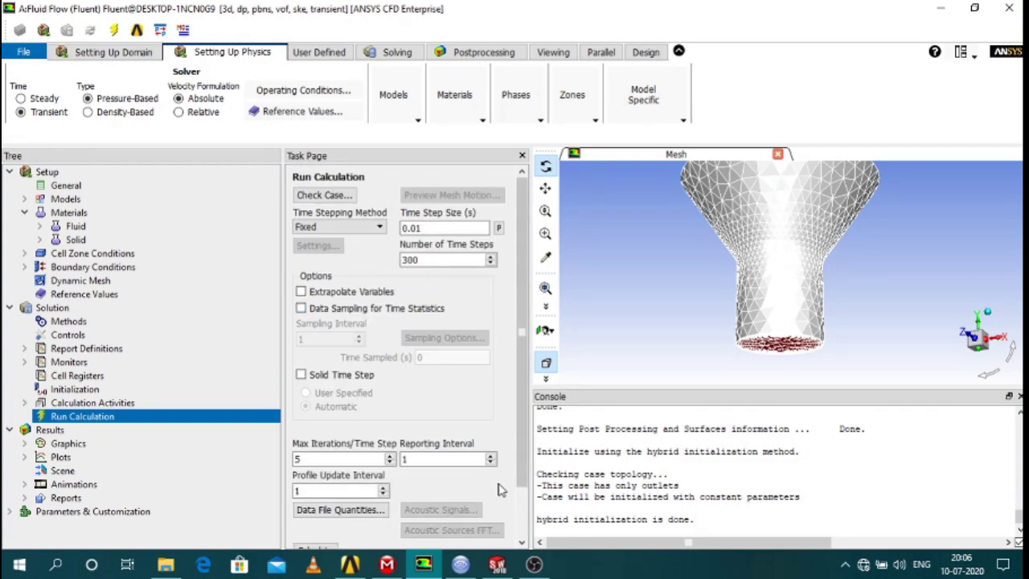
click(461, 565)
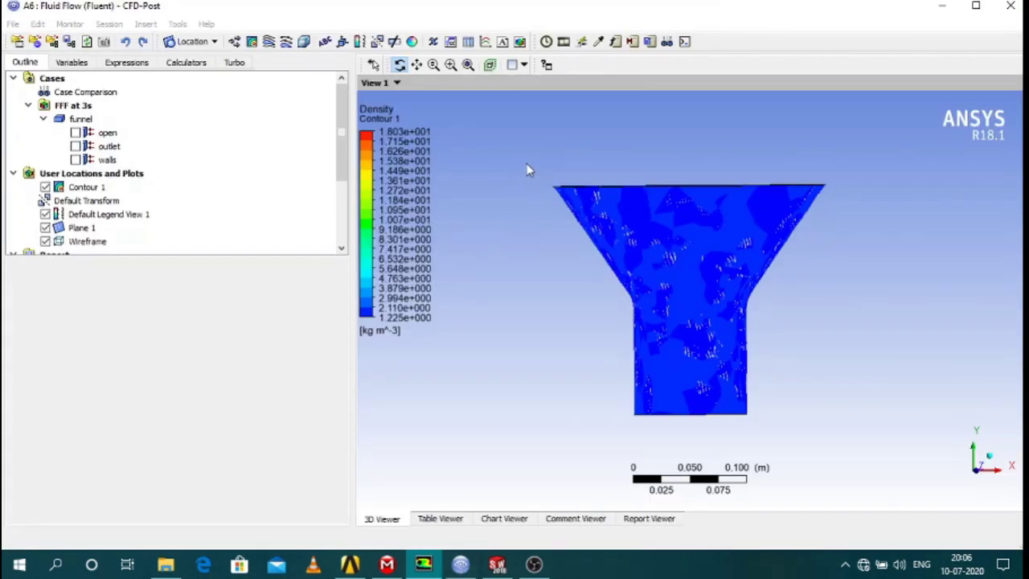
drag(528, 169, 597, 191)
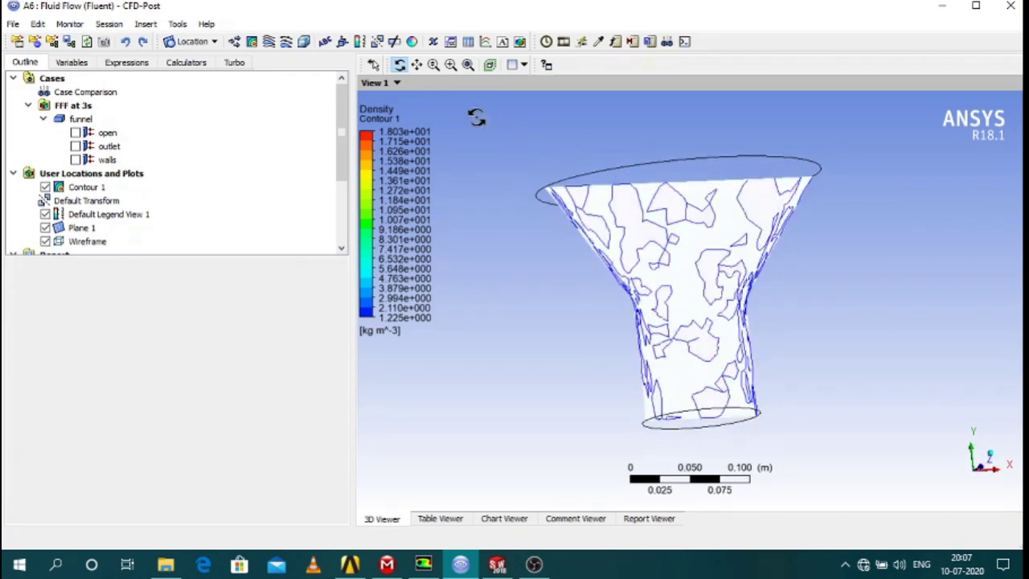
drag(611, 231, 626, 273)
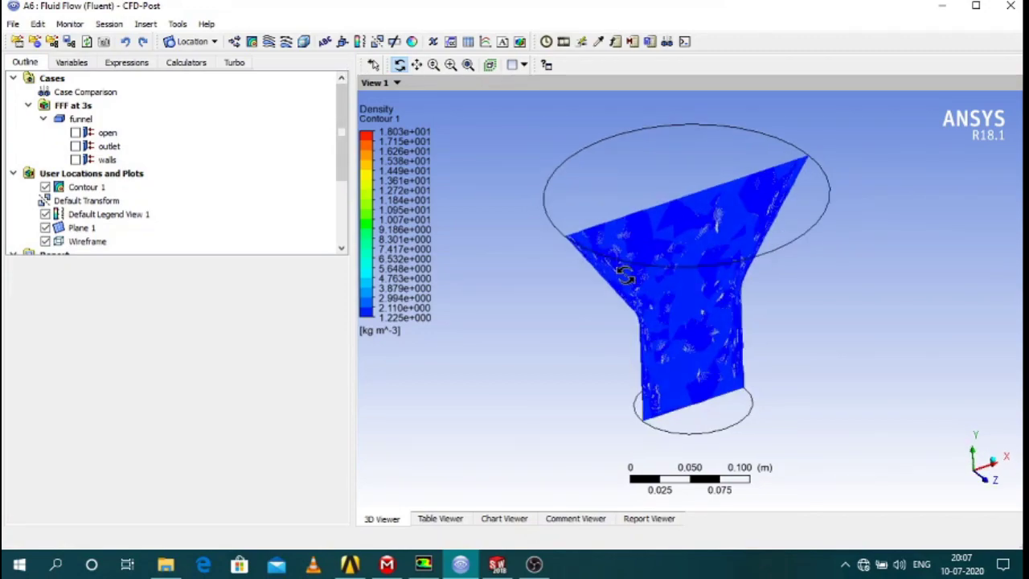
click(547, 42)
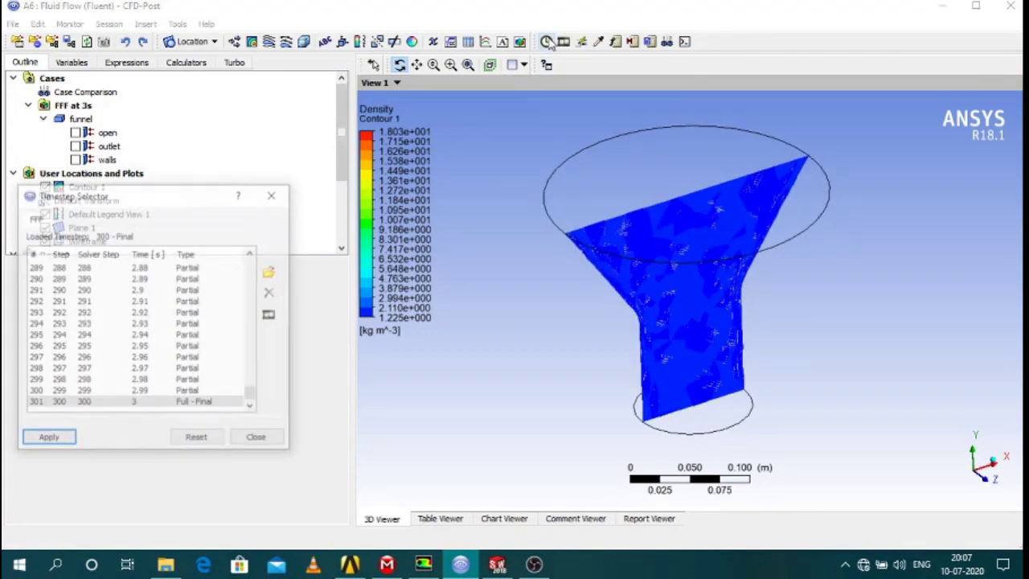
drag(184, 197, 224, 156)
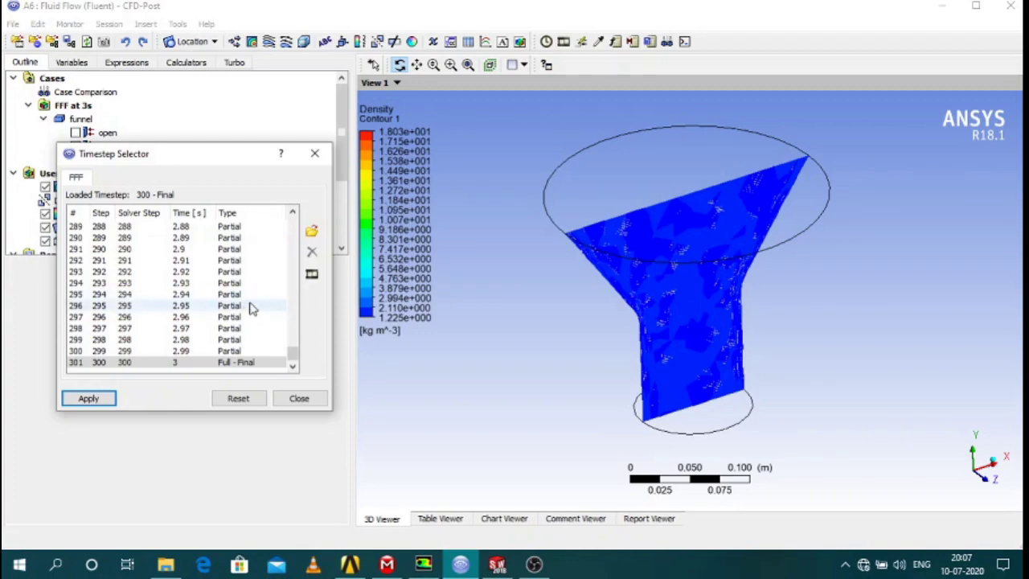
click(215, 363)
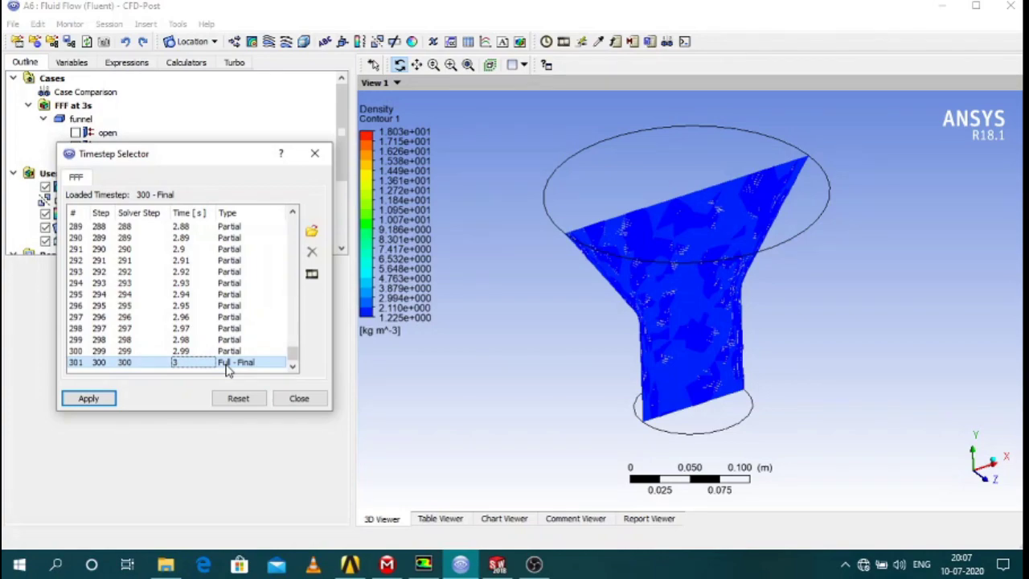
drag(293, 354, 289, 222)
key(Escape)
drag(603, 319, 612, 271)
Insert Plane 2, defined as a YZ Plane at X = 0.0 m, slicing through the funnel
click(185, 43)
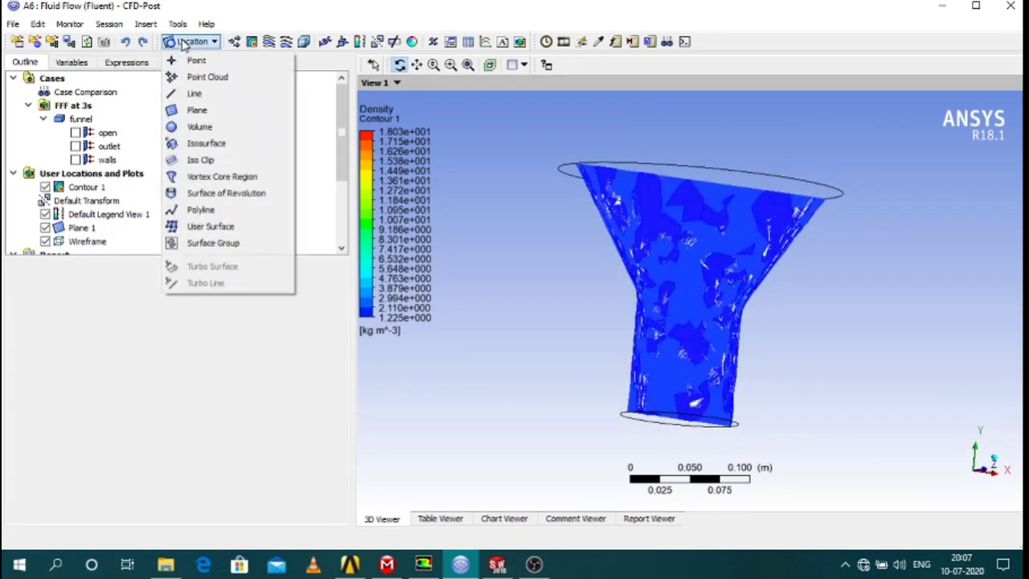
click(245, 110)
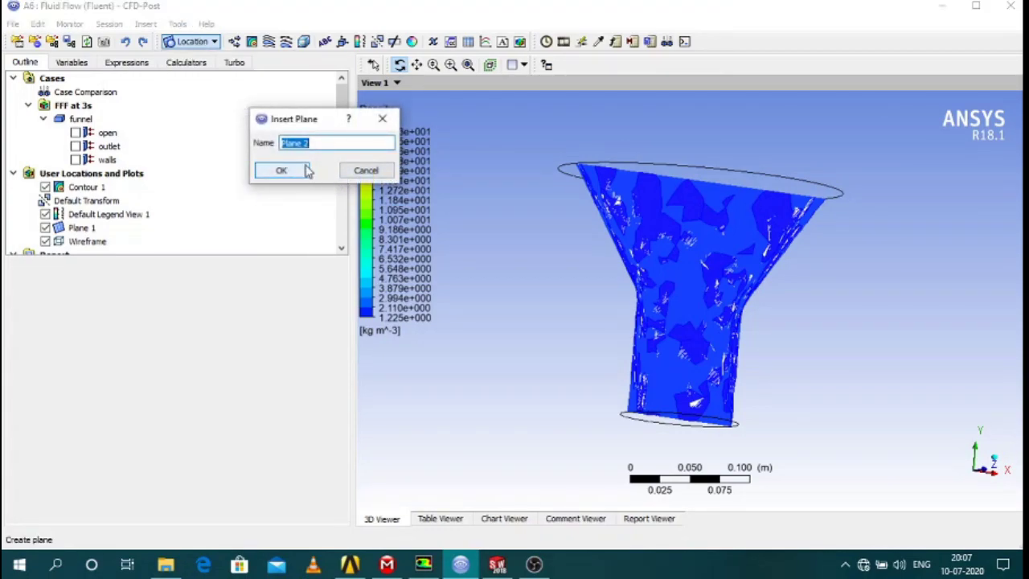
click(281, 170)
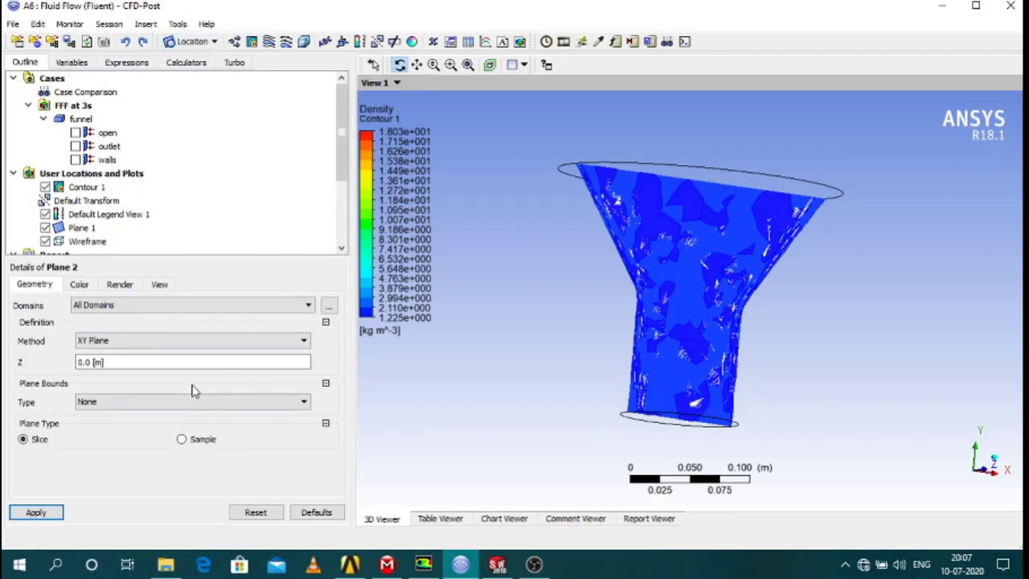
click(193, 356)
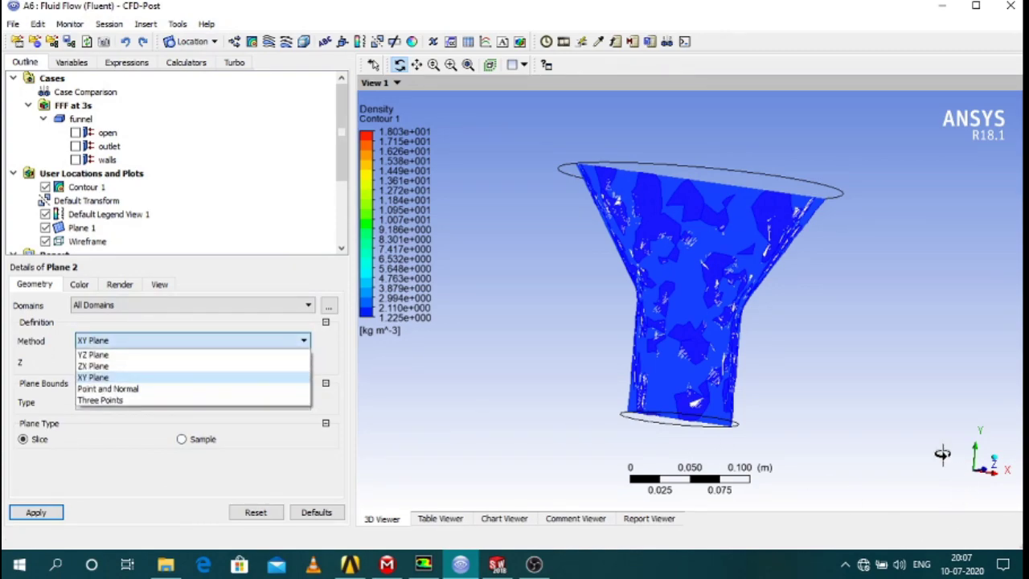
drag(941, 454, 842, 470)
key(z)
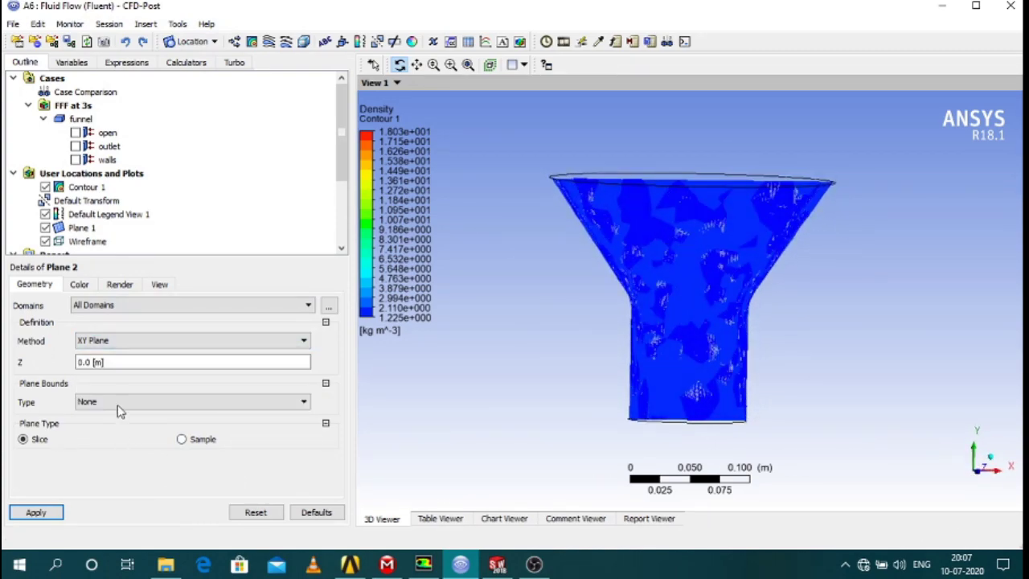
click(133, 341)
click(134, 365)
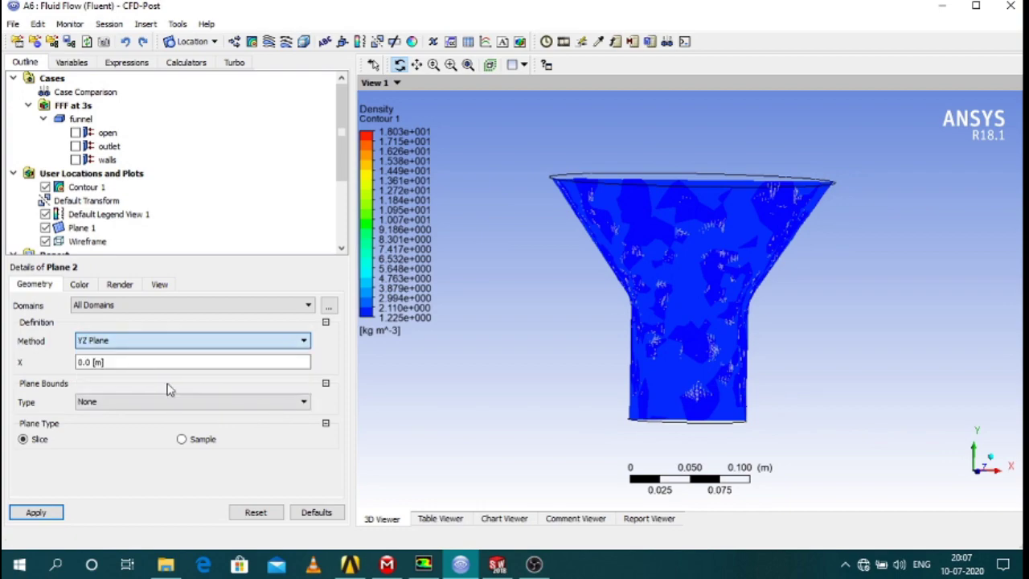
click(61, 513)
drag(555, 310, 603, 313)
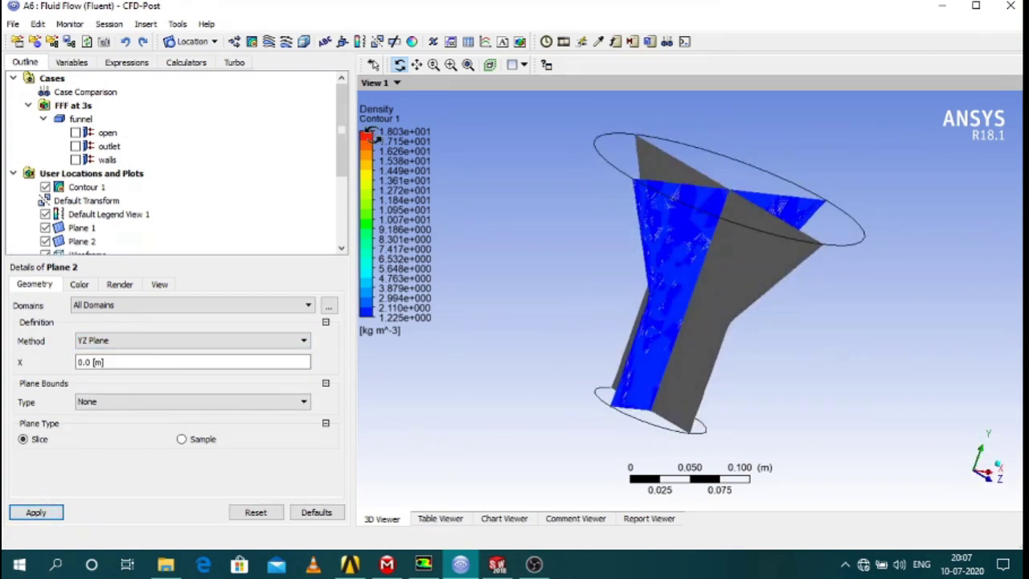
click(252, 44)
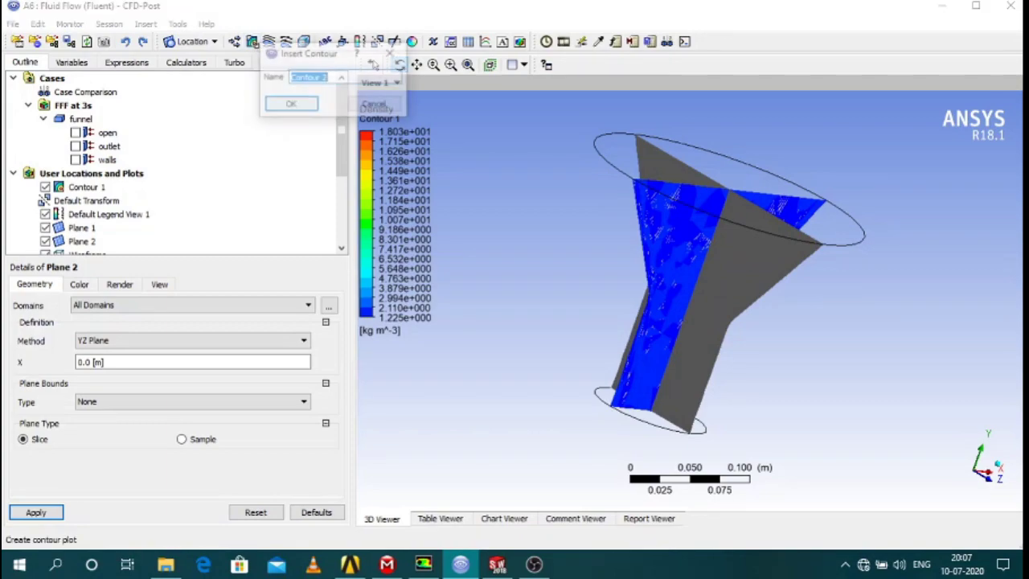
Create Contour 2 on Plane 2 showing Density over the global range with 11 levels
click(303, 106)
click(165, 328)
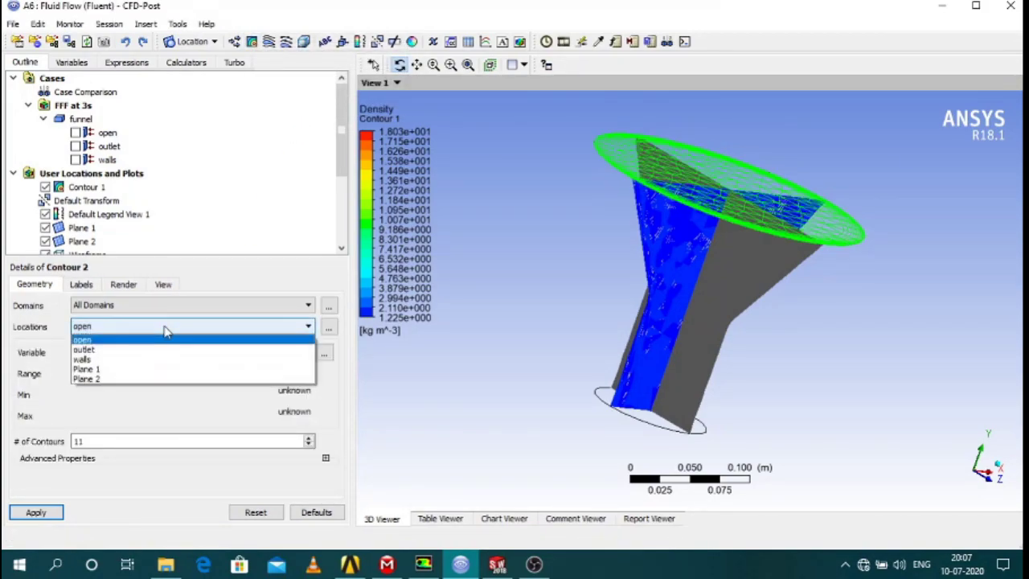
click(166, 378)
click(129, 352)
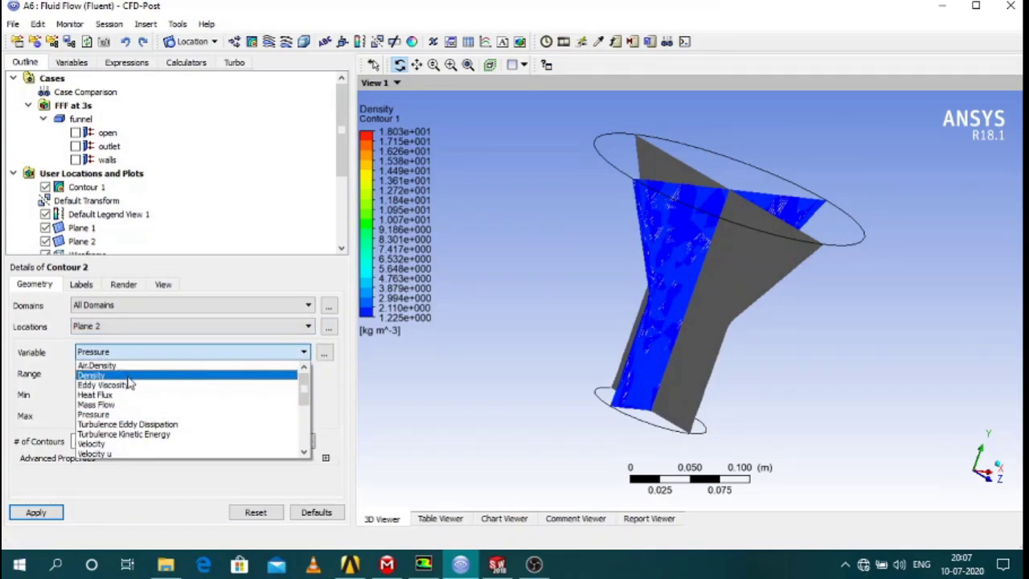
click(127, 375)
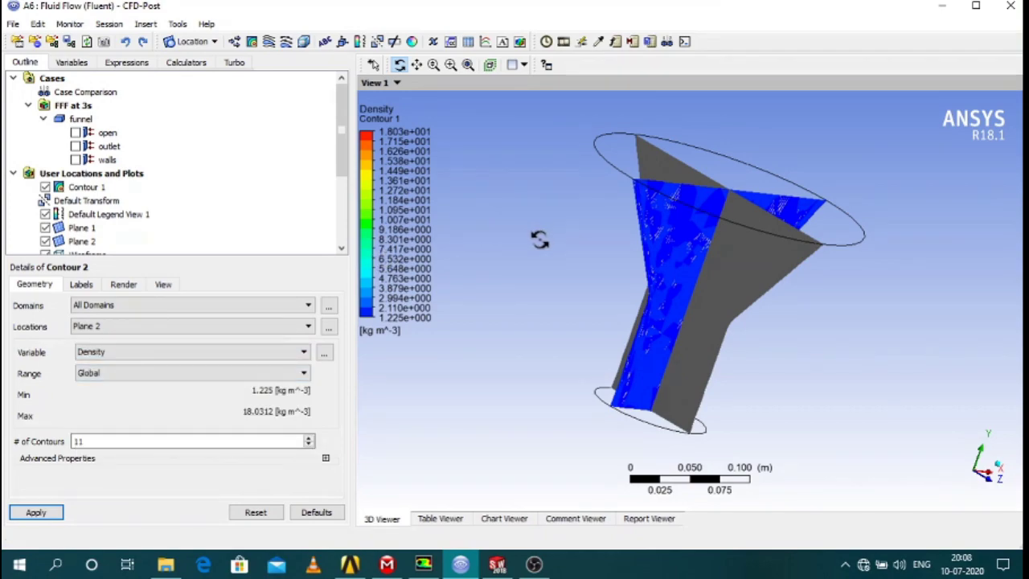
drag(540, 239, 574, 271)
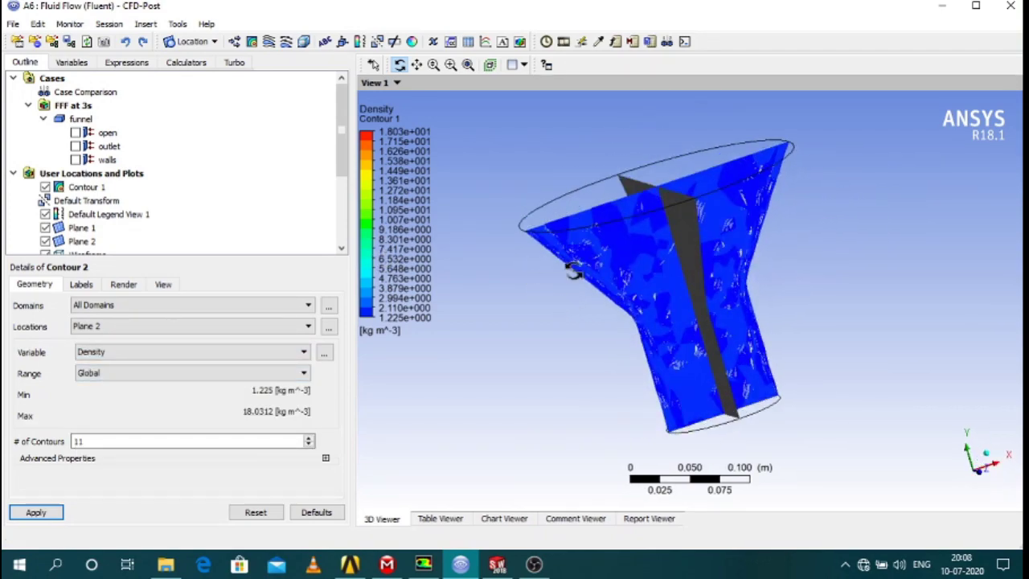
click(35, 513)
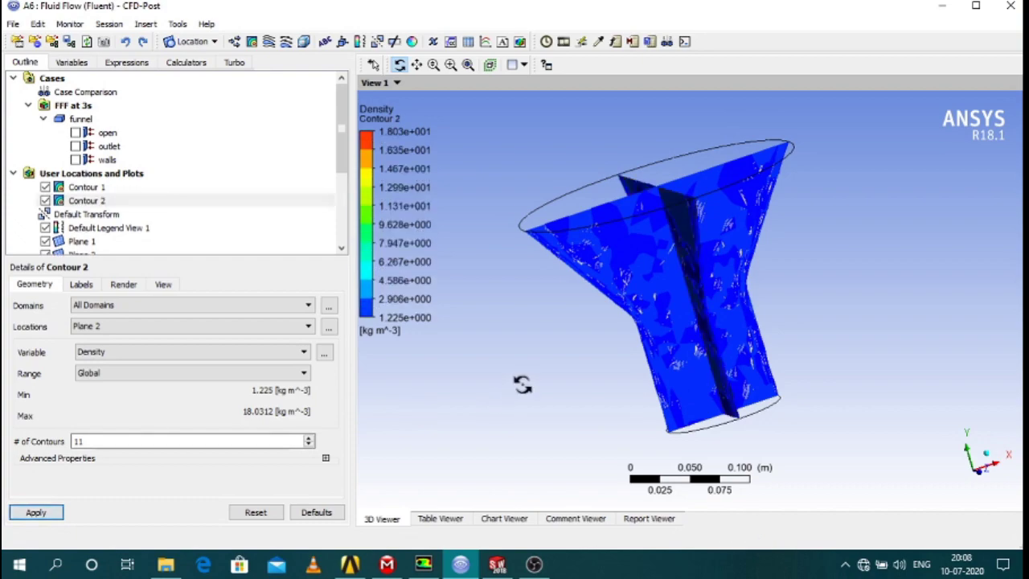
mouse_move(523, 386)
mouse_down()
mouse_move(612, 356)
mouse_move(599, 336)
mouse_move(546, 360)
mouse_move(596, 363)
mouse_move(563, 368)
mouse_move(704, 300)
mouse_move(657, 281)
mouse_up()
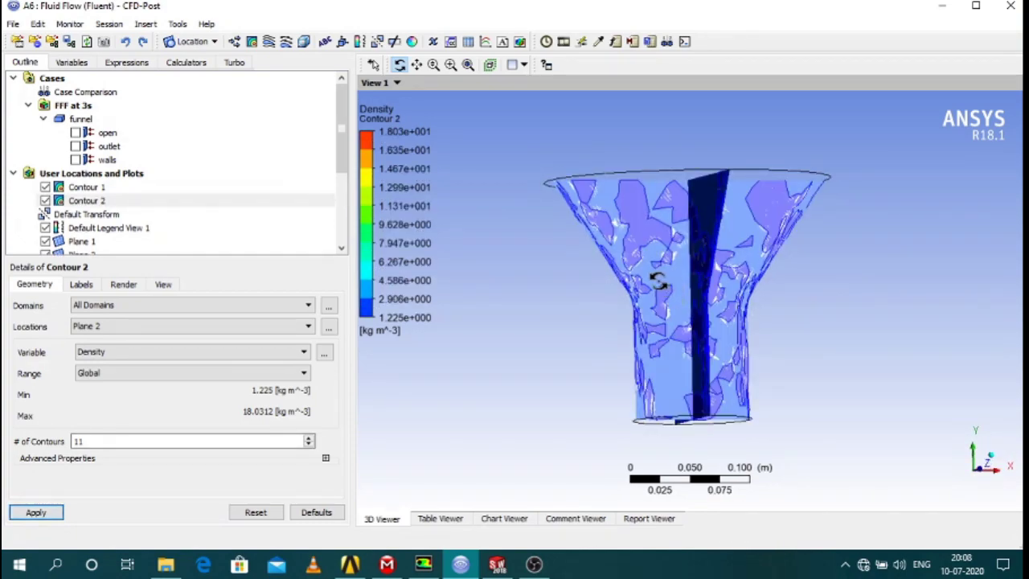
click(546, 41)
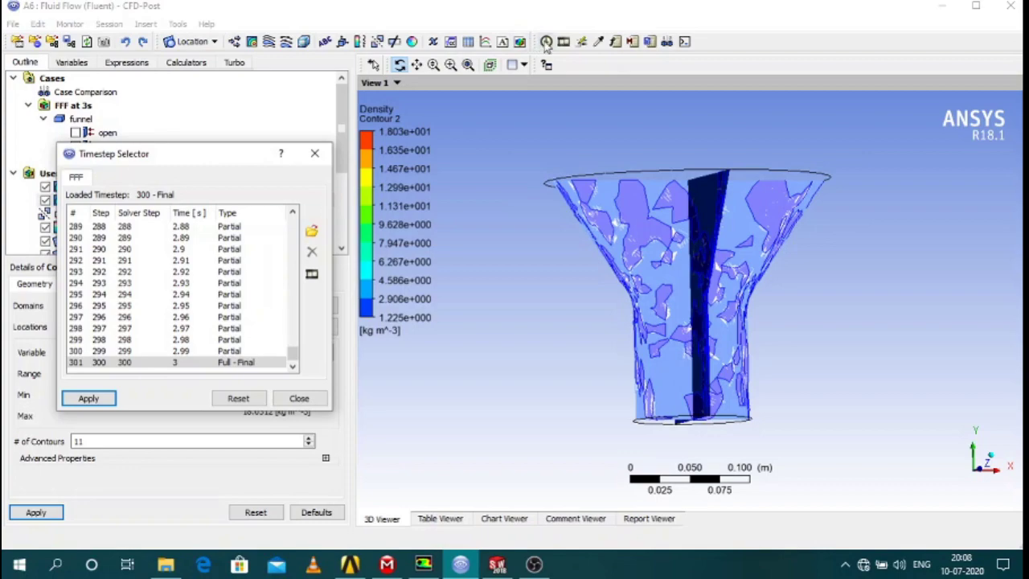
Configure a Timestep Animation of the density contours with Save Movie enabled as FFF.wmv
click(312, 274)
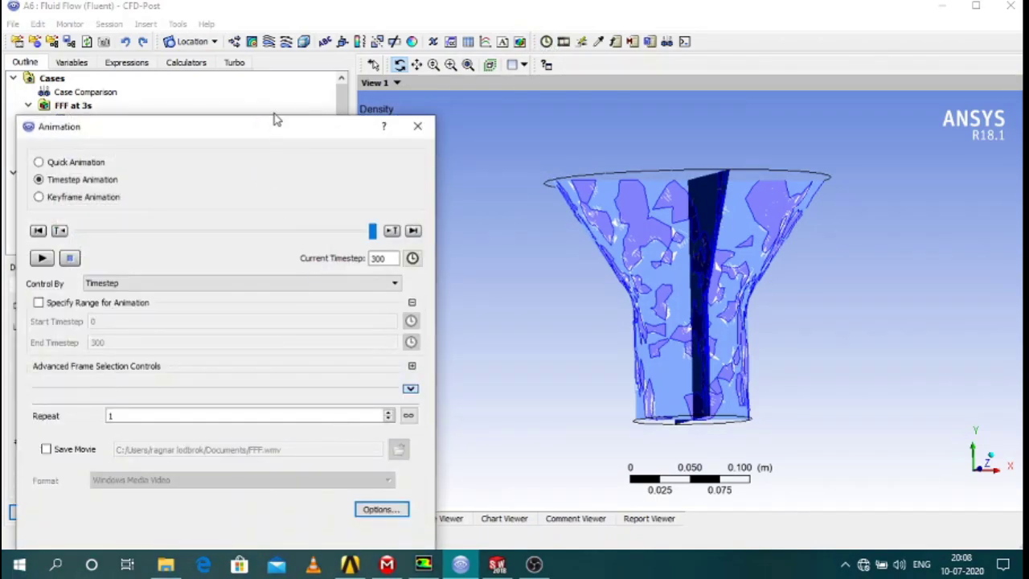
drag(275, 135, 302, 89)
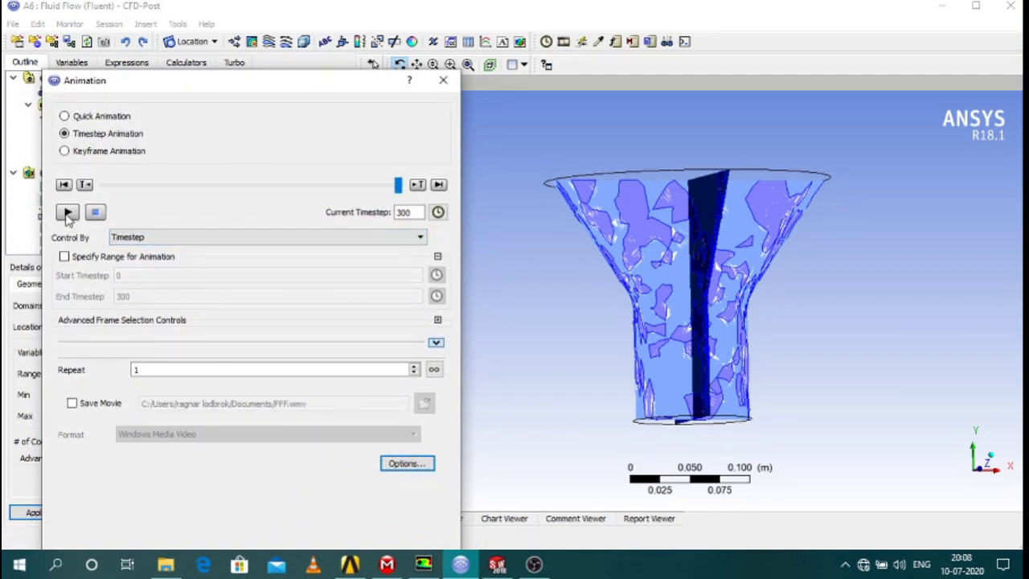
click(72, 404)
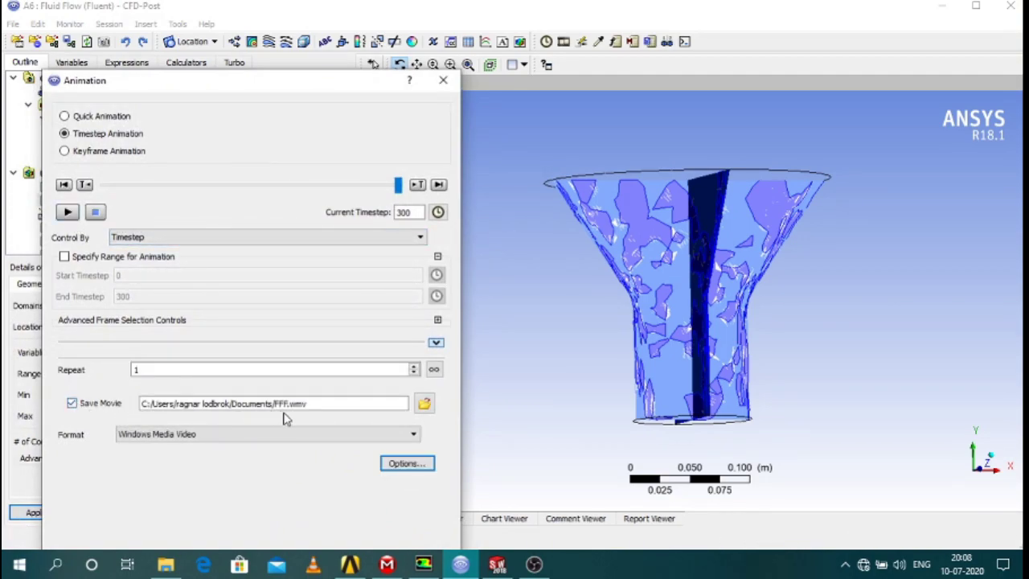
click(423, 403)
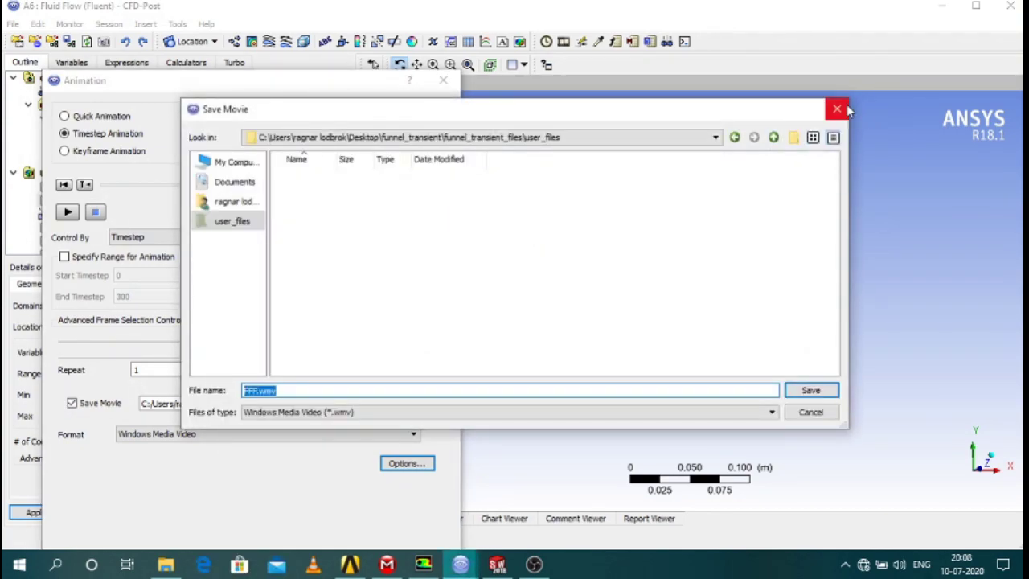
click(837, 109)
click(443, 80)
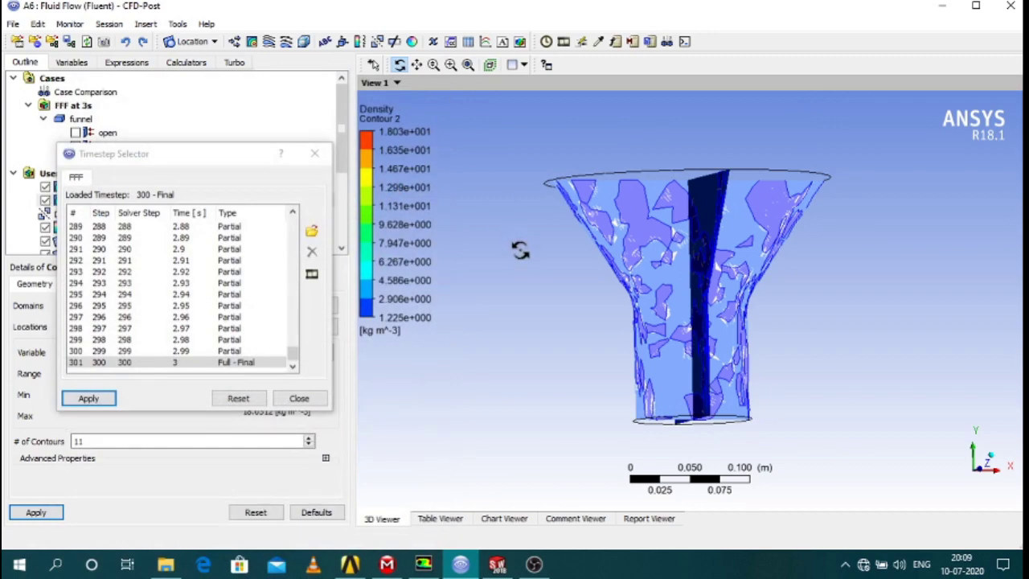
drag(520, 250, 723, 201)
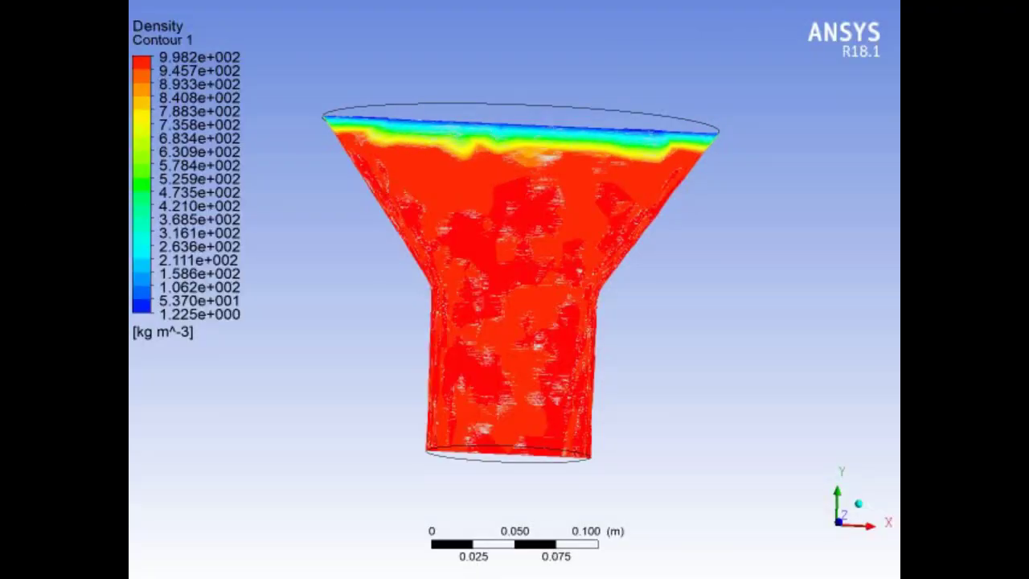